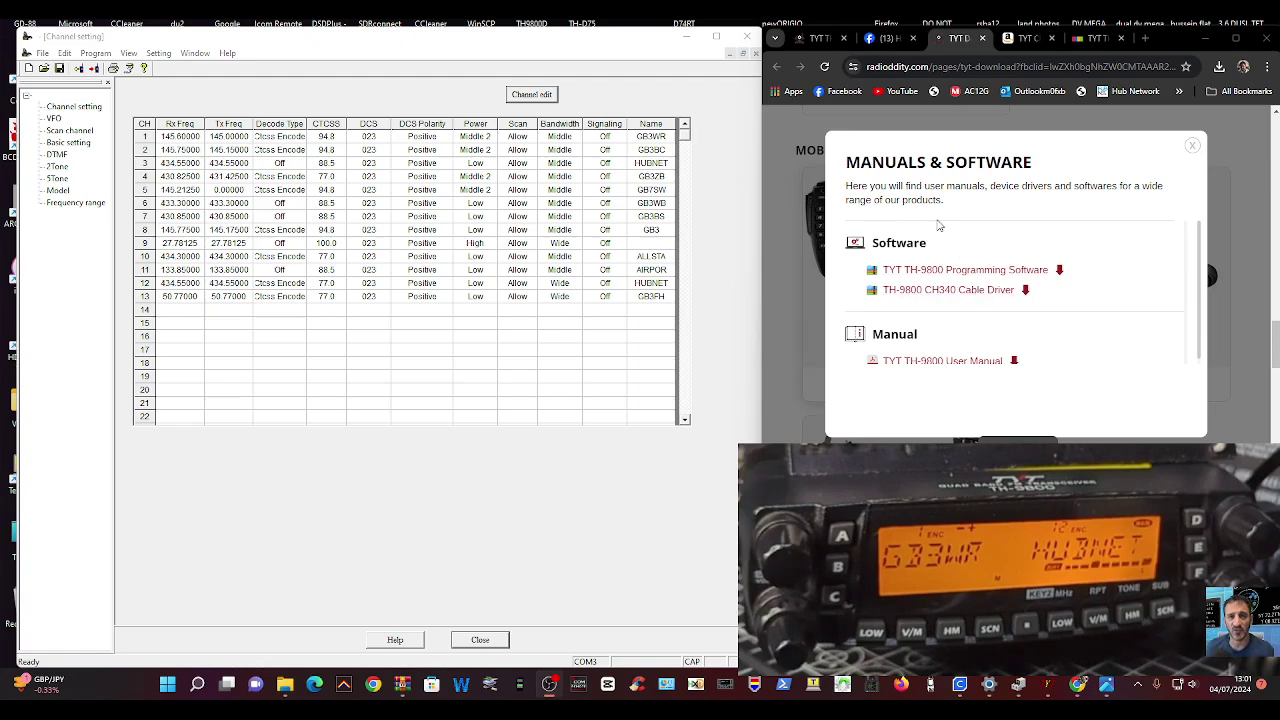
View the TYT TH-9800 product page and the REARTYT.jpg photo of the radio's back side, then close the photo.
key(ctrl+1)
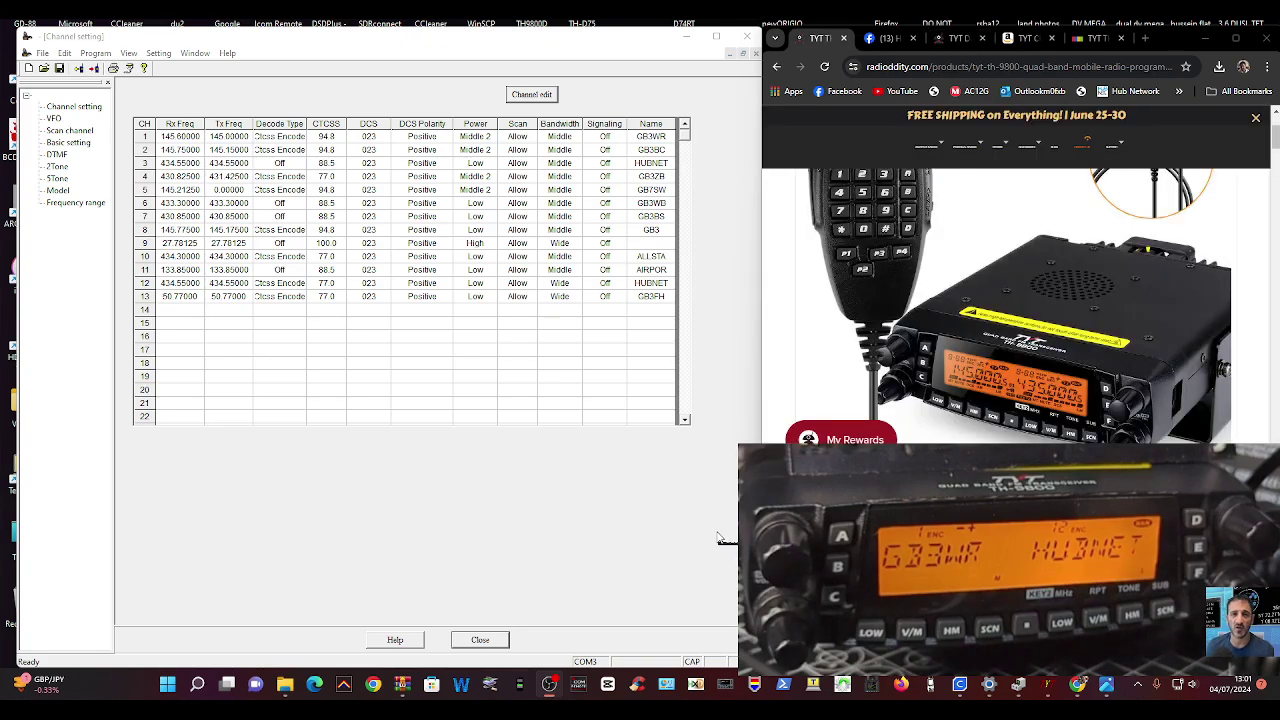
key(alt+Tab)
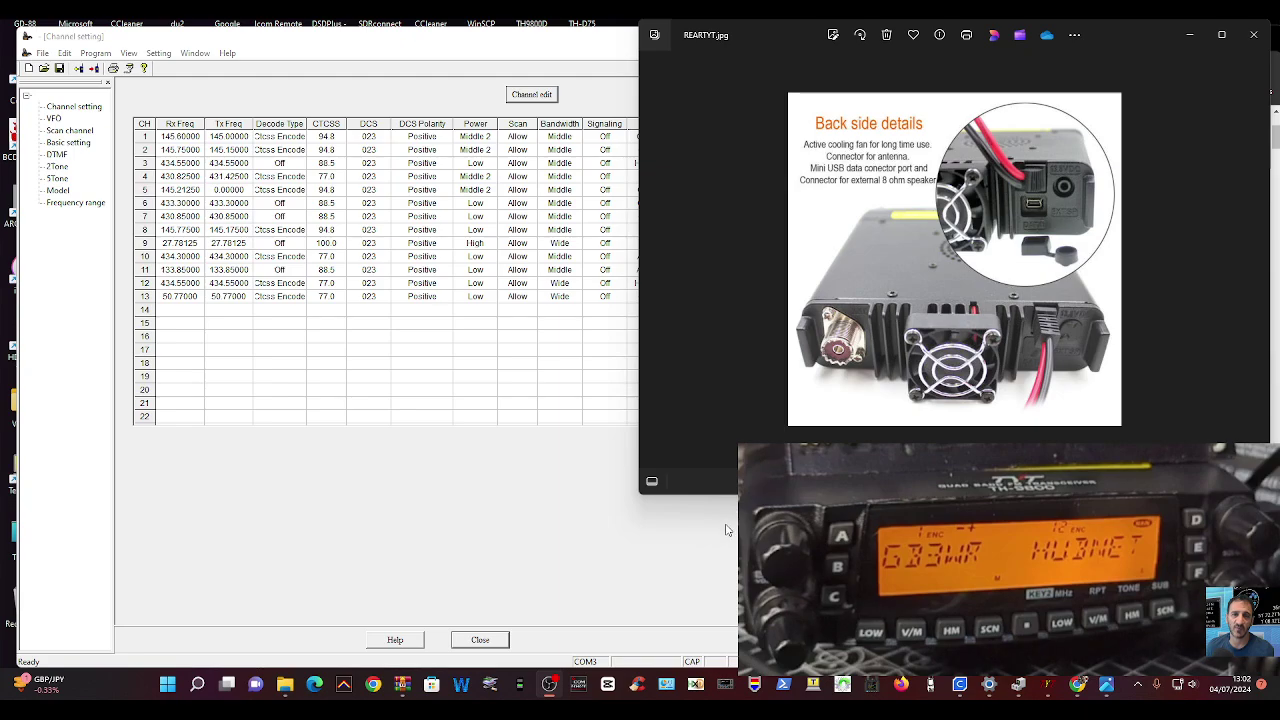
key(alt+F4)
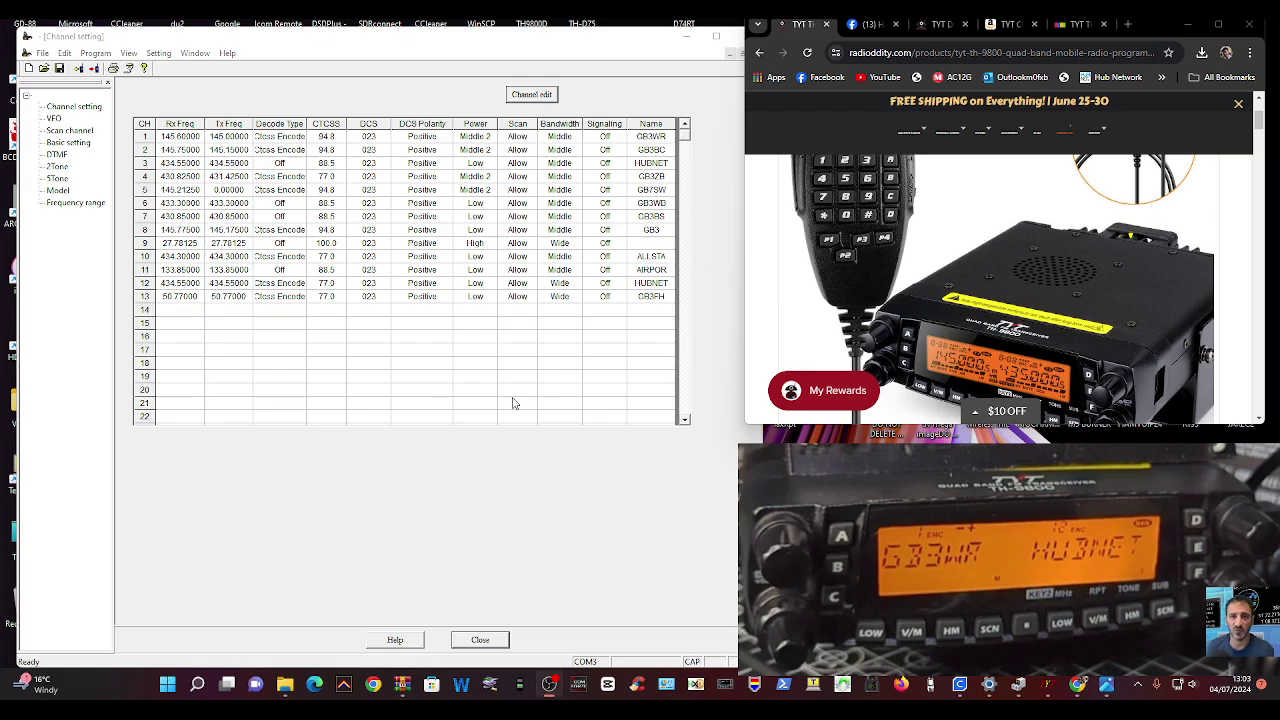
Check the computer's COM and LPT ports in Device Manager to find the programming cable's port, then minimize it.
right_click(167, 684)
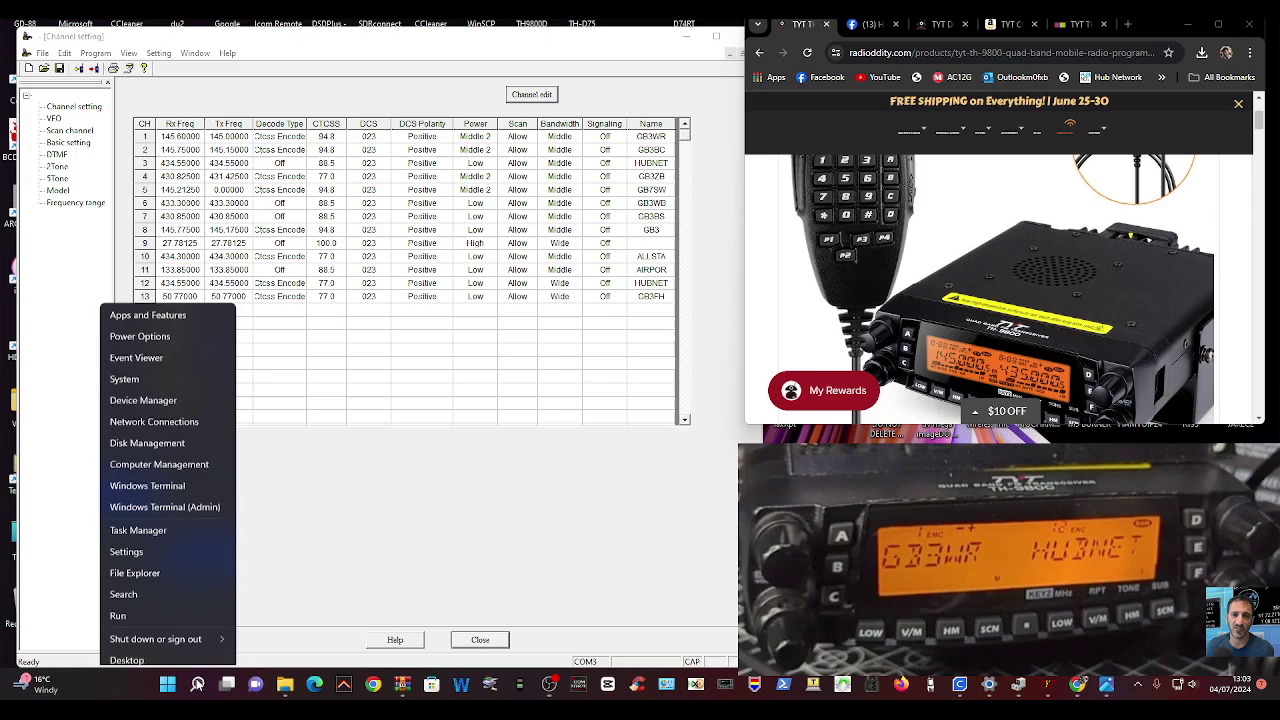
click(181, 400)
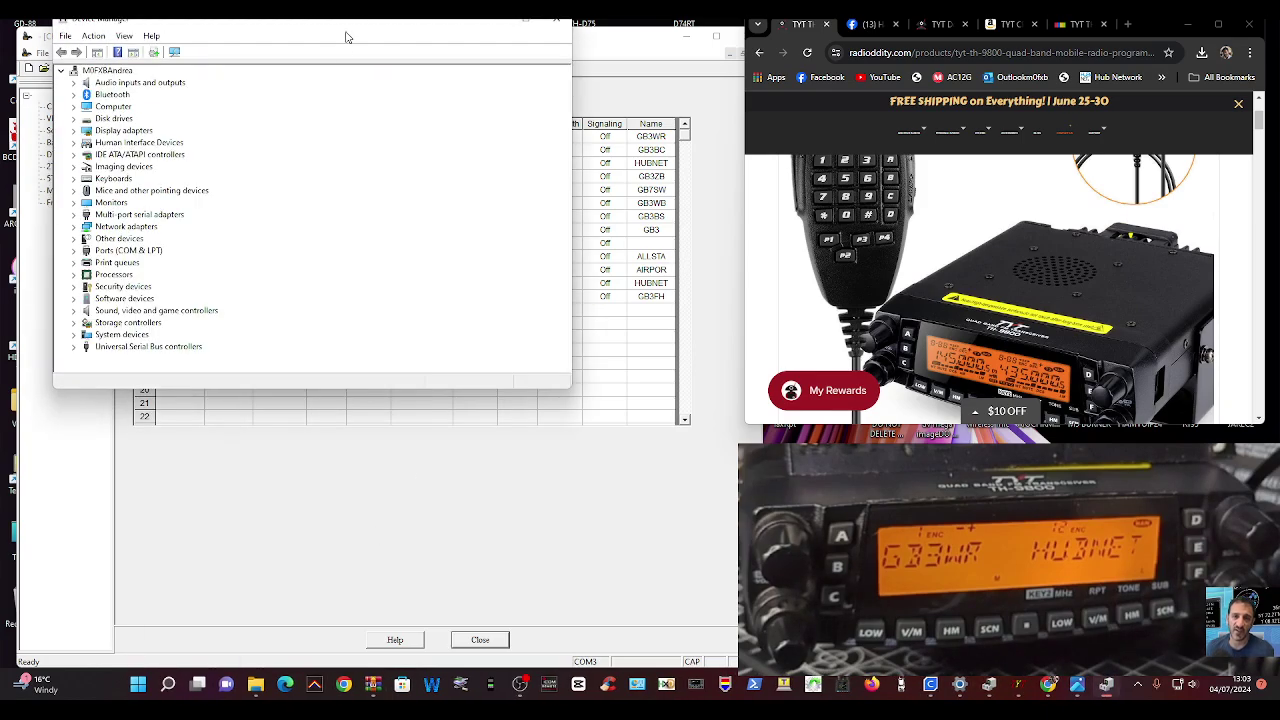
drag(346, 37, 346, 116)
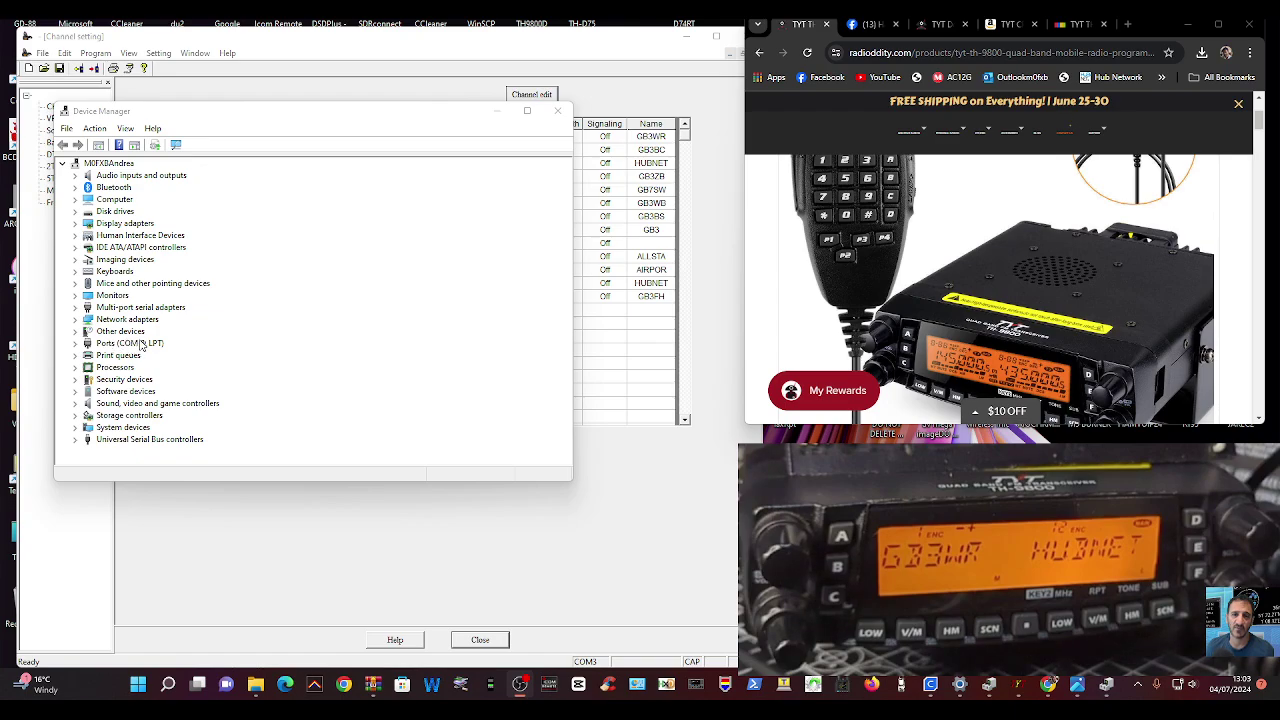
double_click(142, 345)
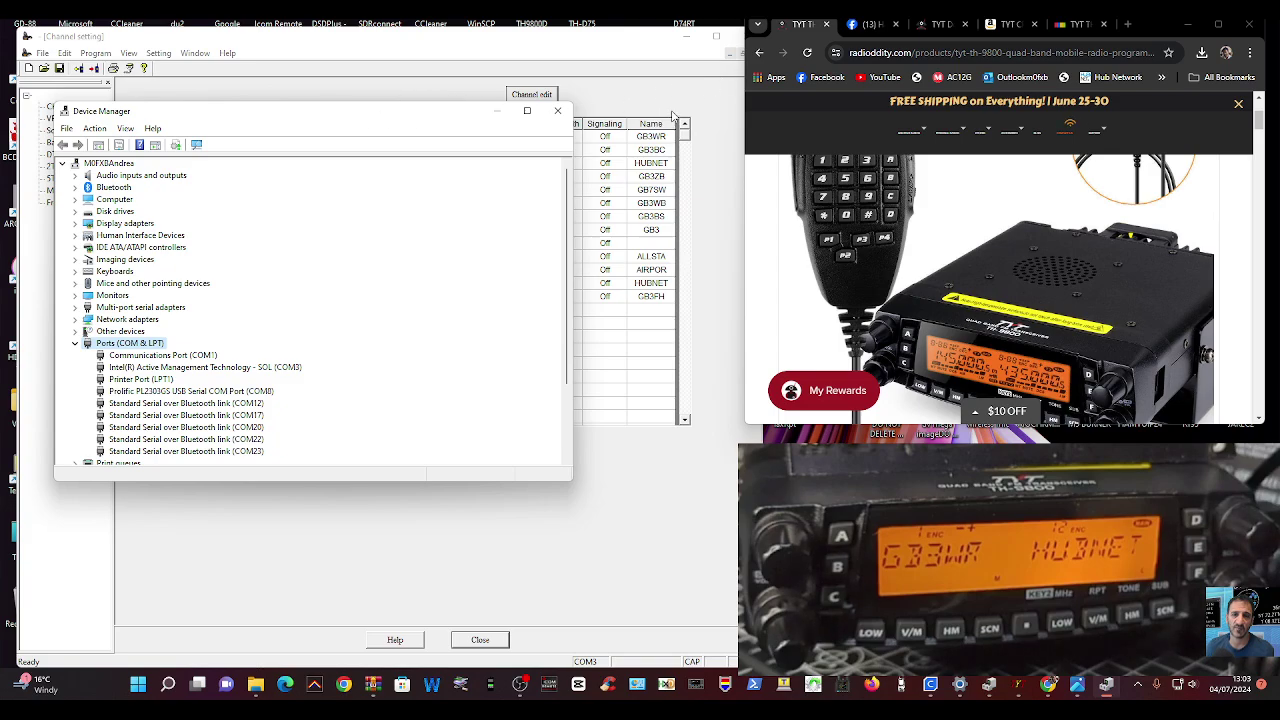
click(496, 111)
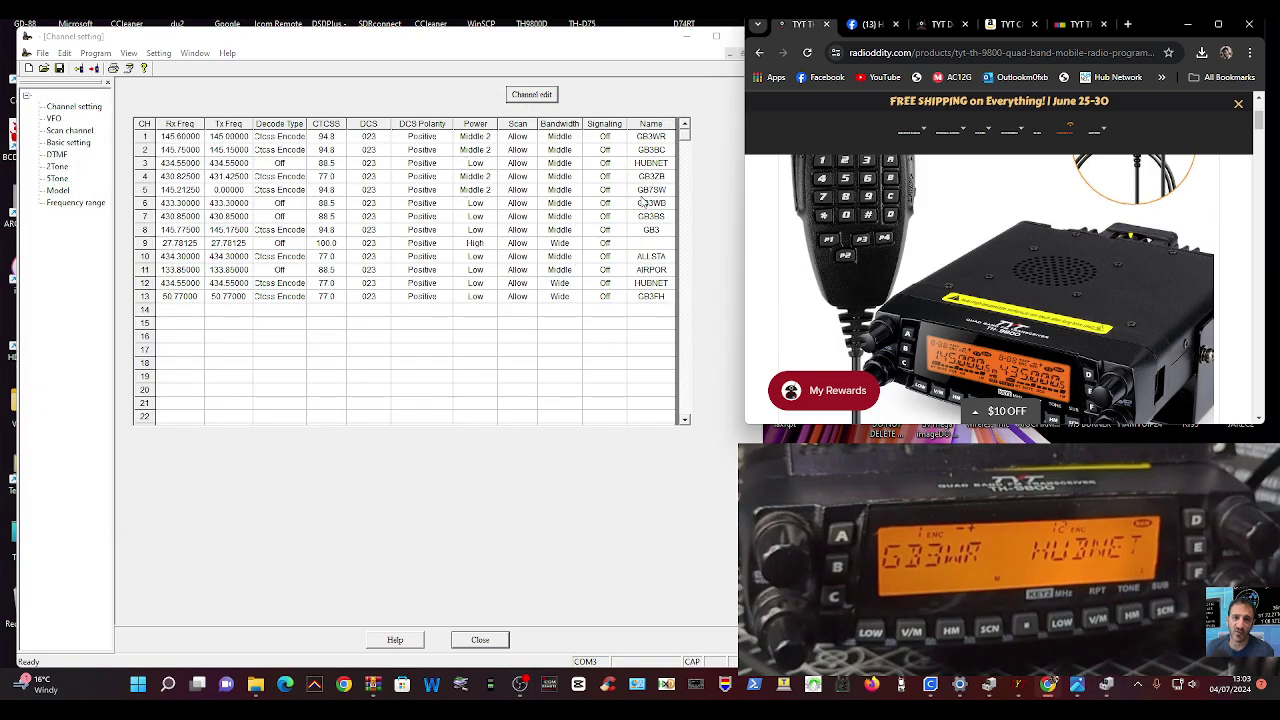
Show the TYT download page with the TH-9800 programming software and CH340 cable driver in the browser.
click(940, 25)
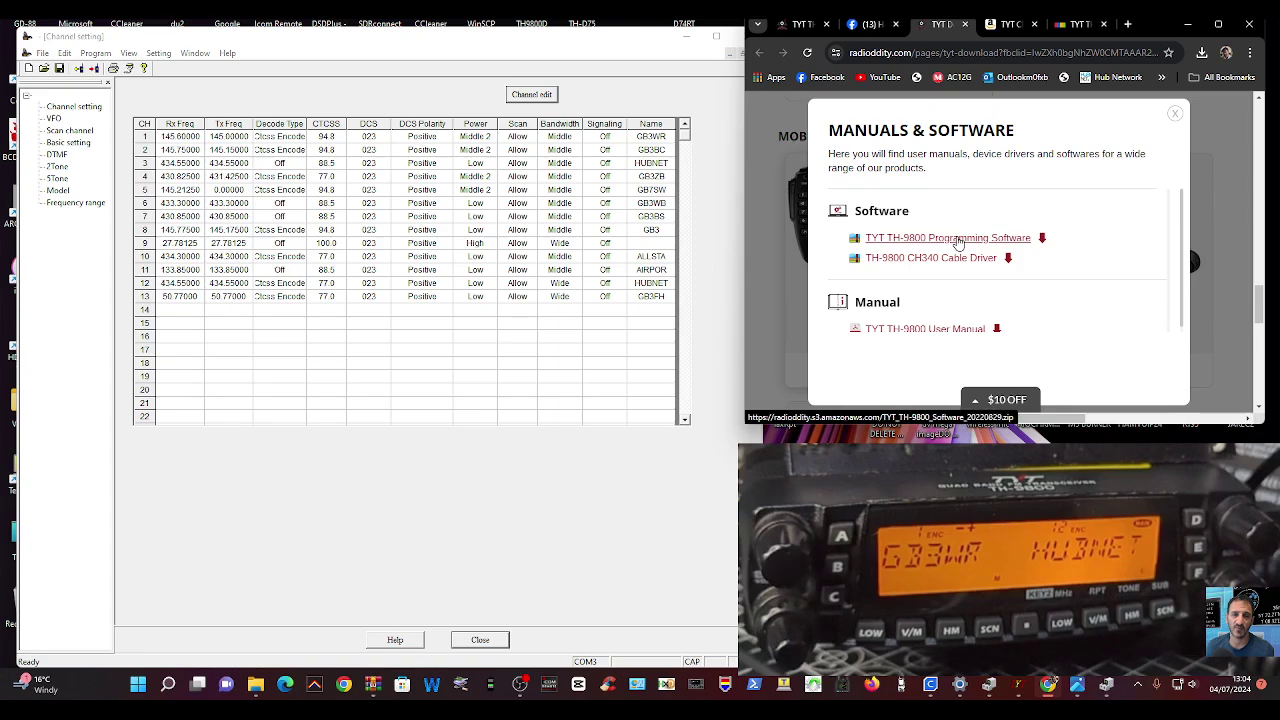
click(636, 107)
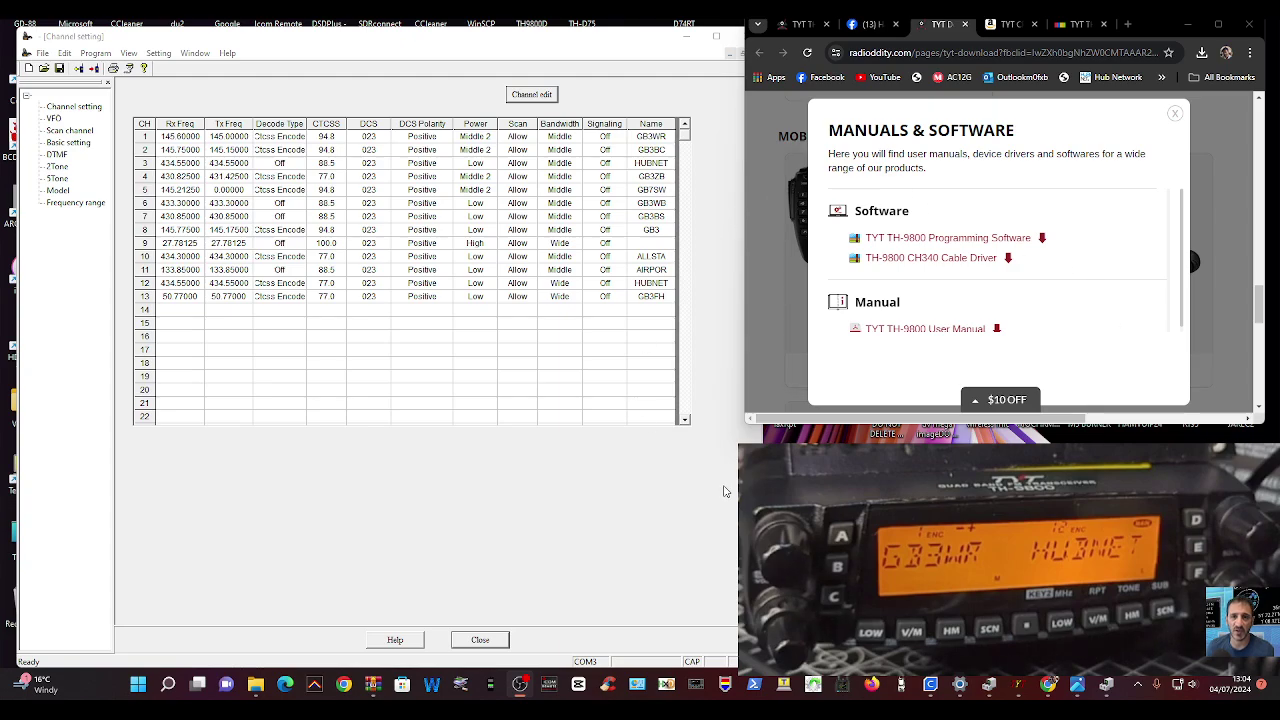
drag(737, 533, 757, 500)
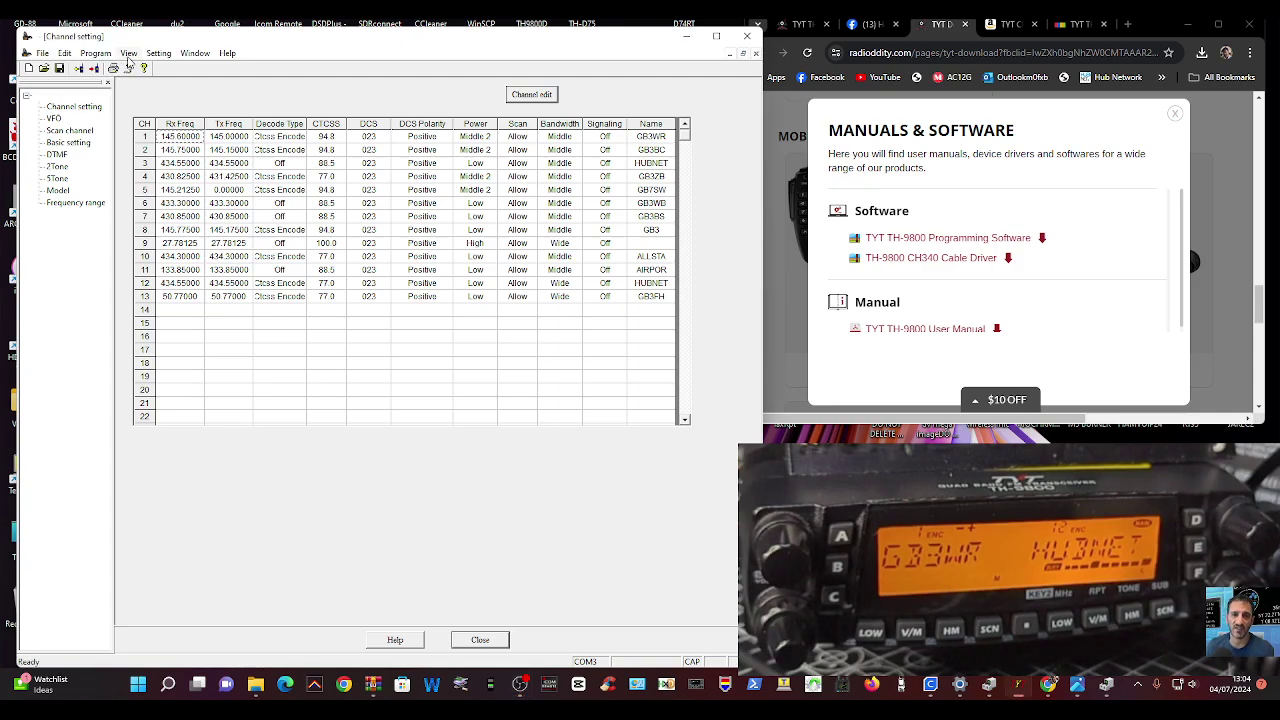
Set the programming software's communication port to COM8.
click(128, 54)
mouse_move(153, 58)
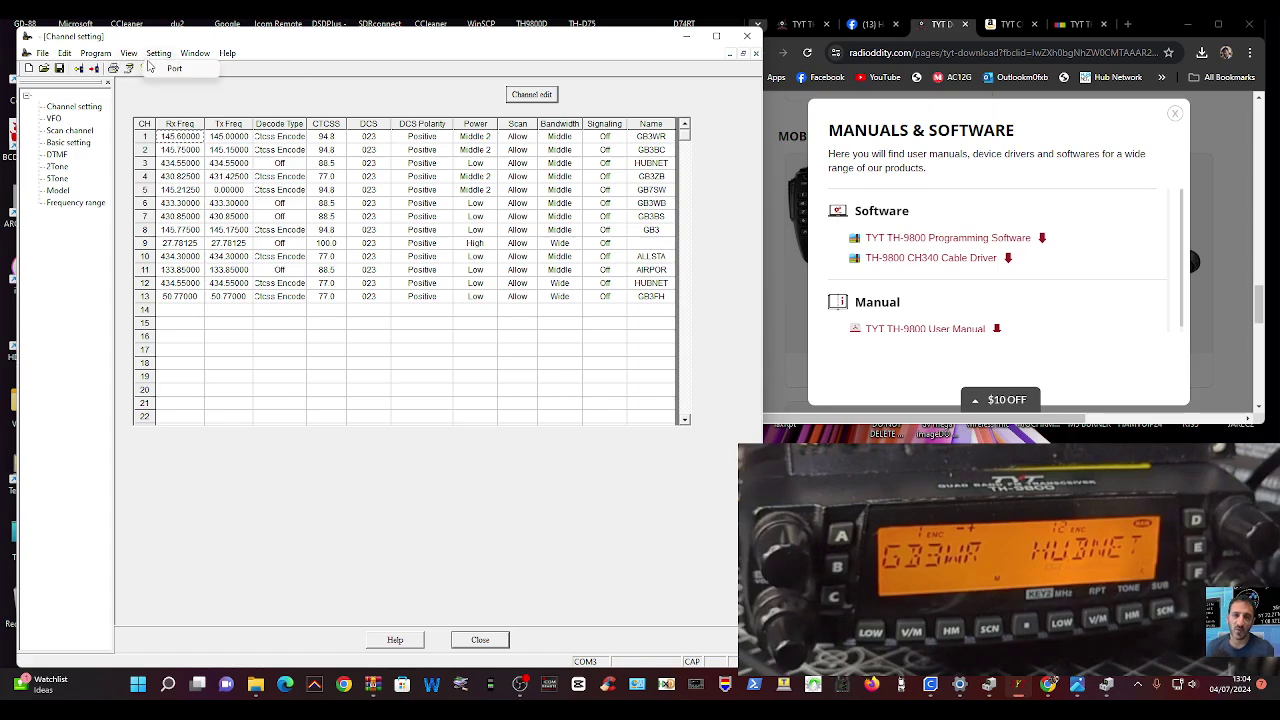
click(170, 68)
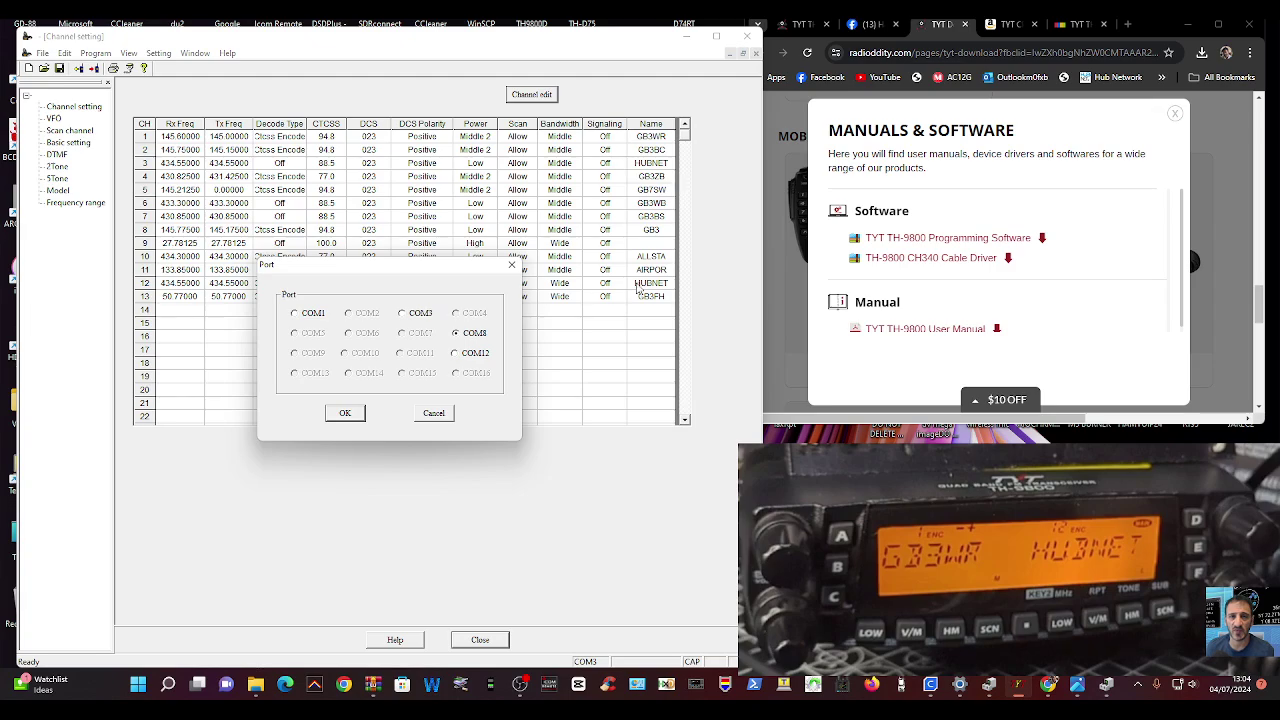
click(802, 80)
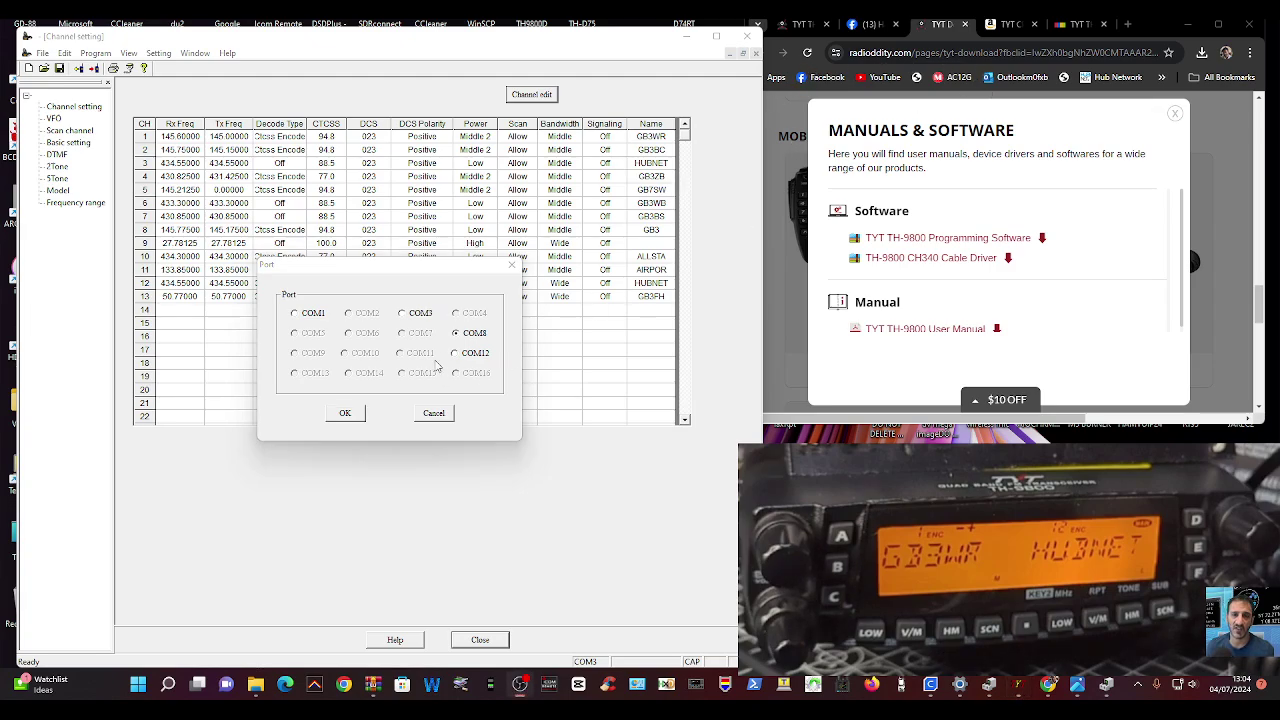
click(345, 413)
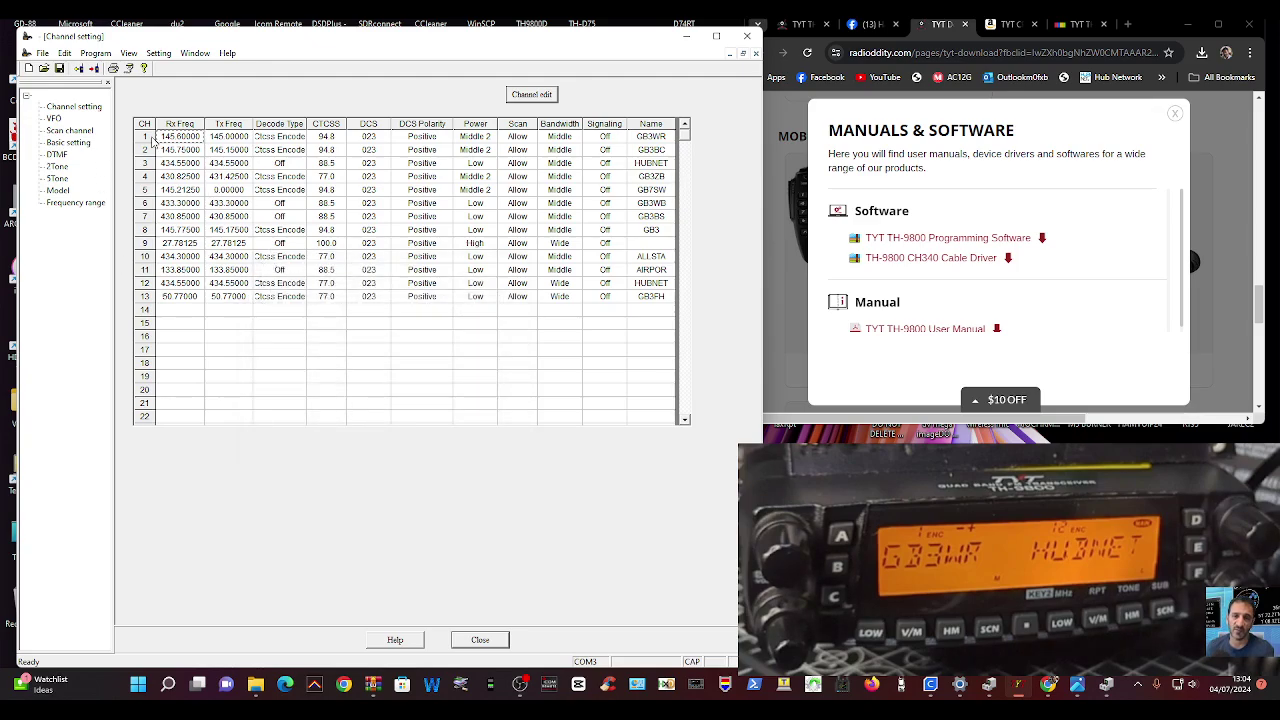
Start the Write command for sending the channel data to the radio and answer its dialog.
click(93, 54)
click(110, 83)
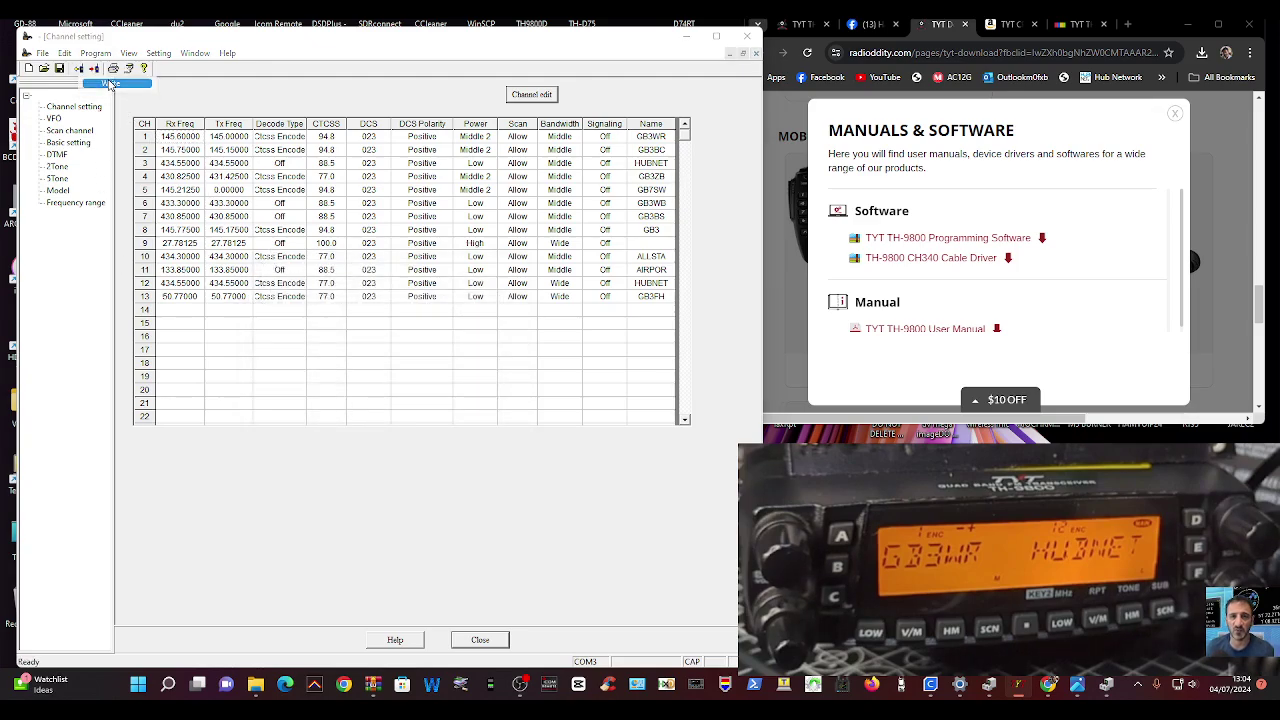
click(324, 368)
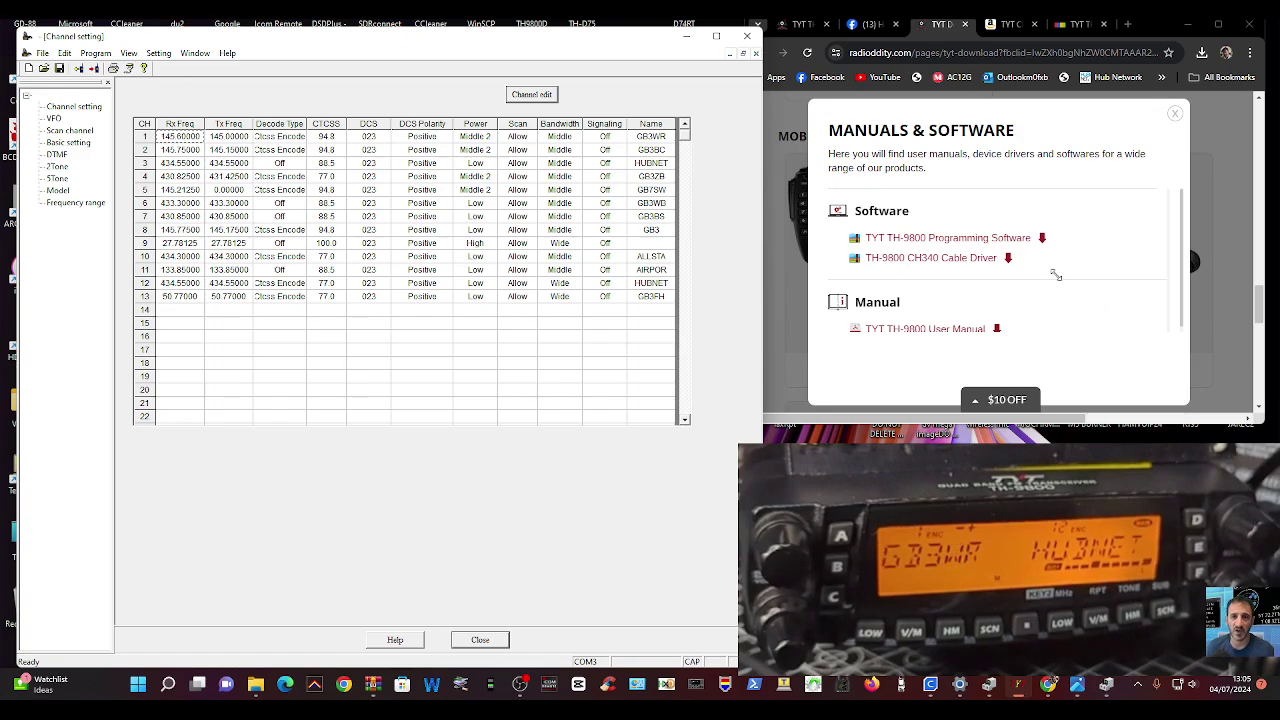
click(1053, 270)
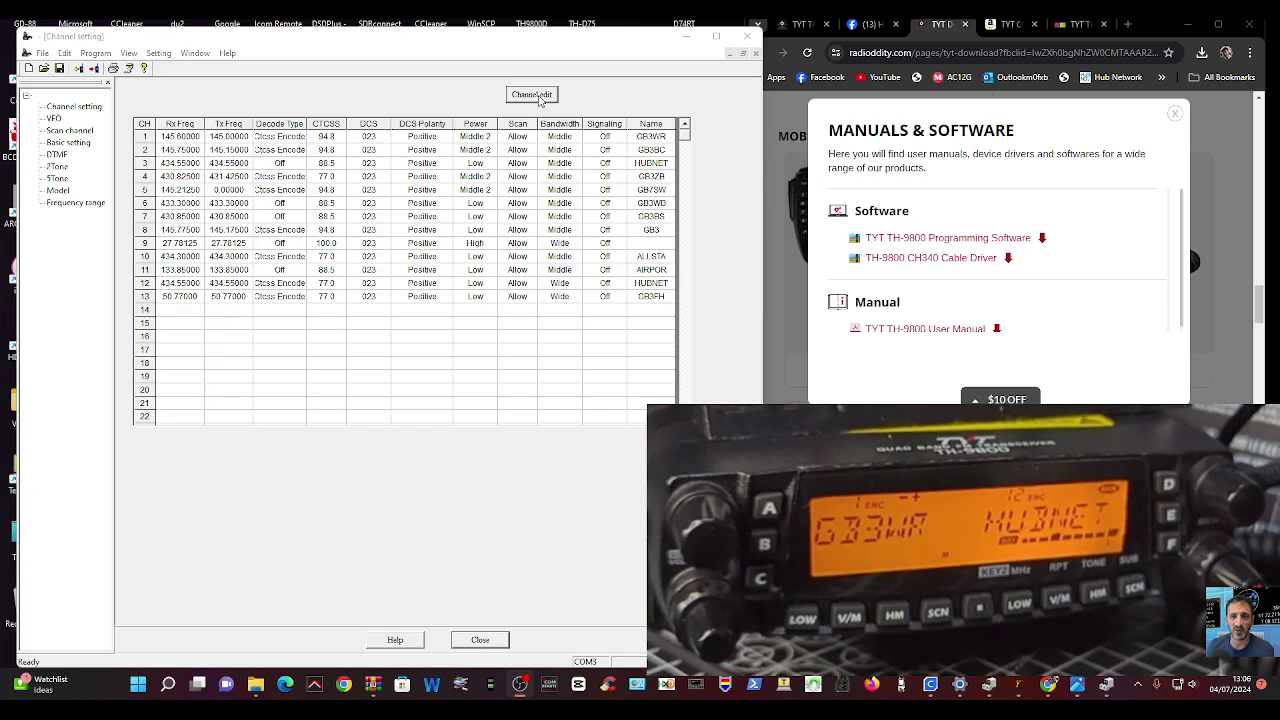
Open the channel editor and step through the channel settings from channel 1 up to channel 14.
click(540, 96)
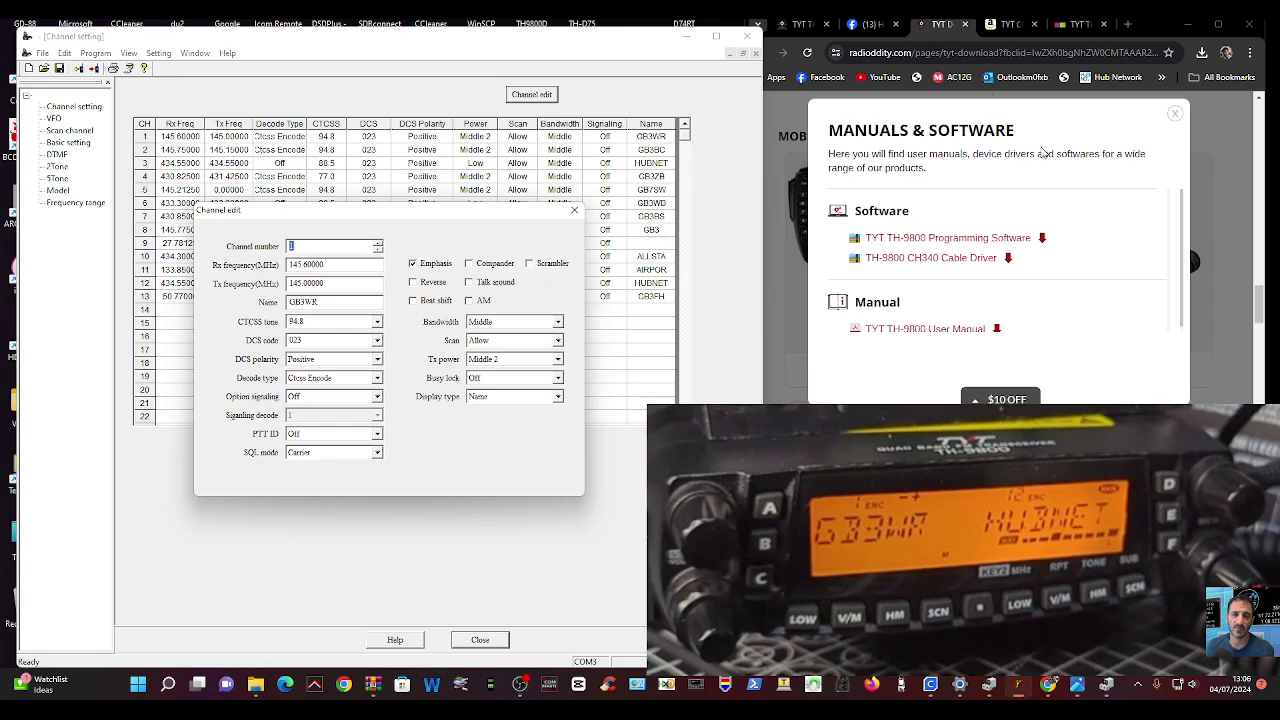
click(1044, 153)
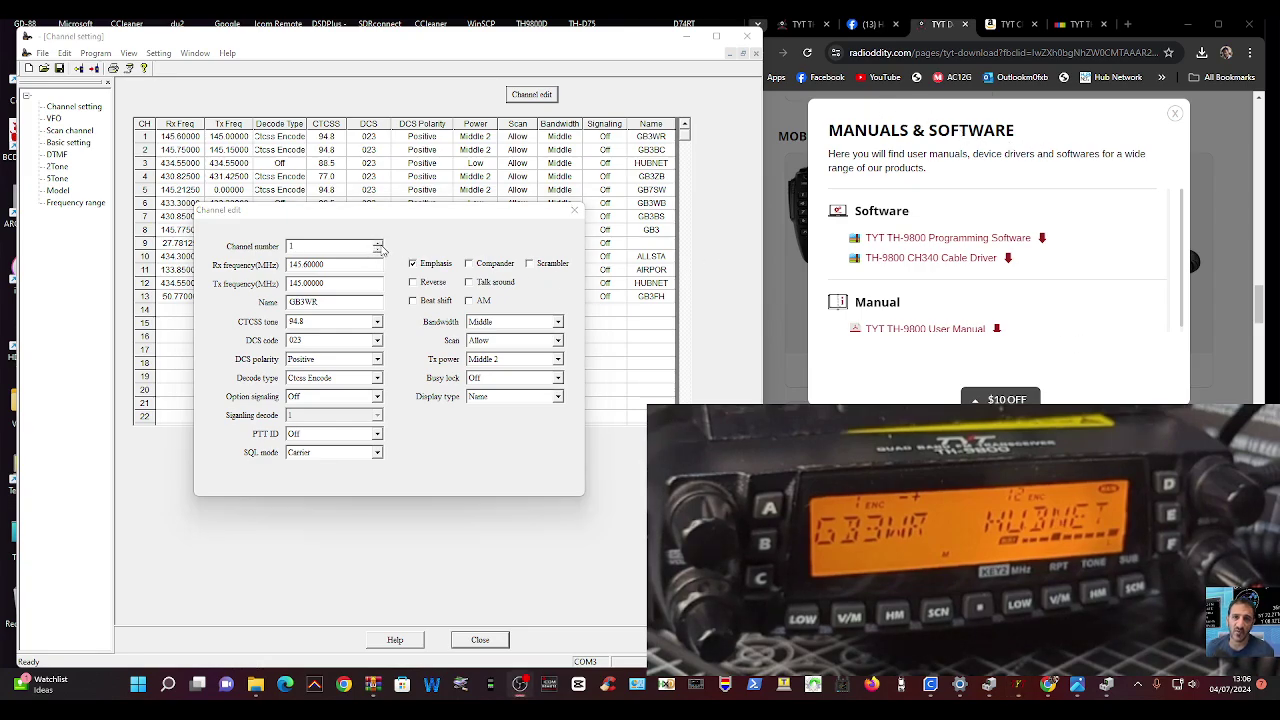
click(379, 244)
click(379, 244)
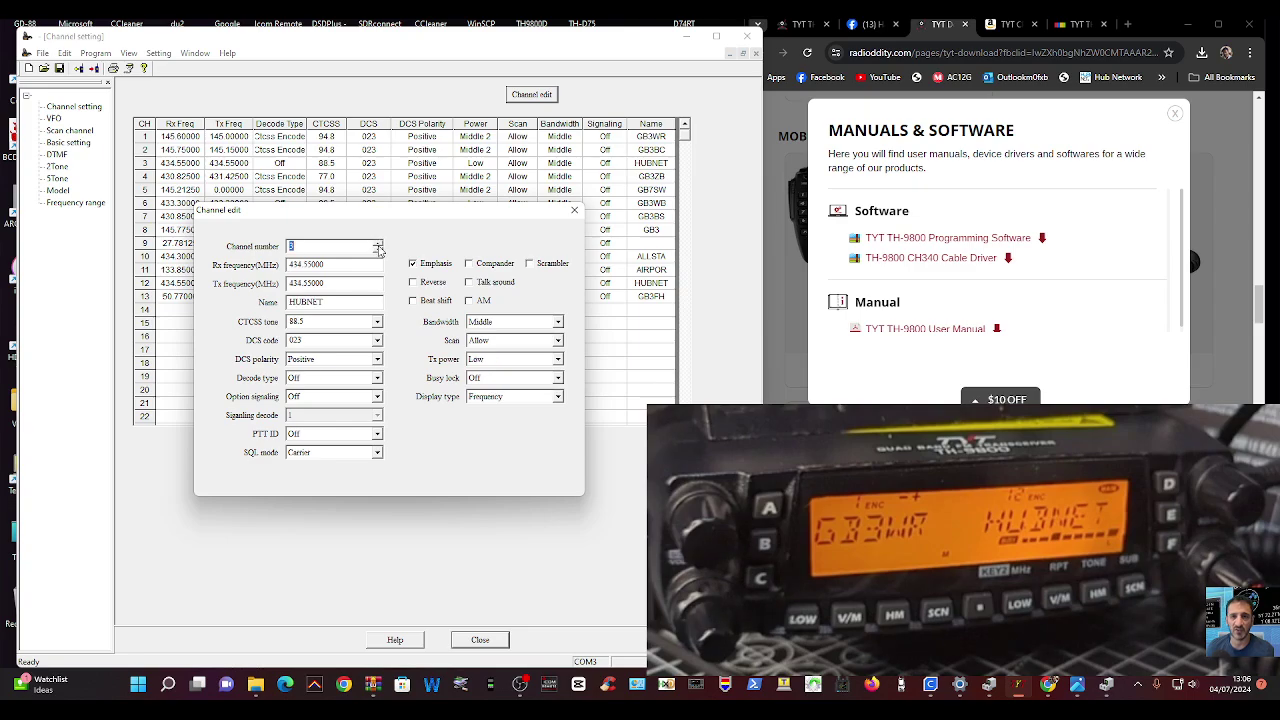
click(379, 244)
click(379, 244)
click(379, 244)
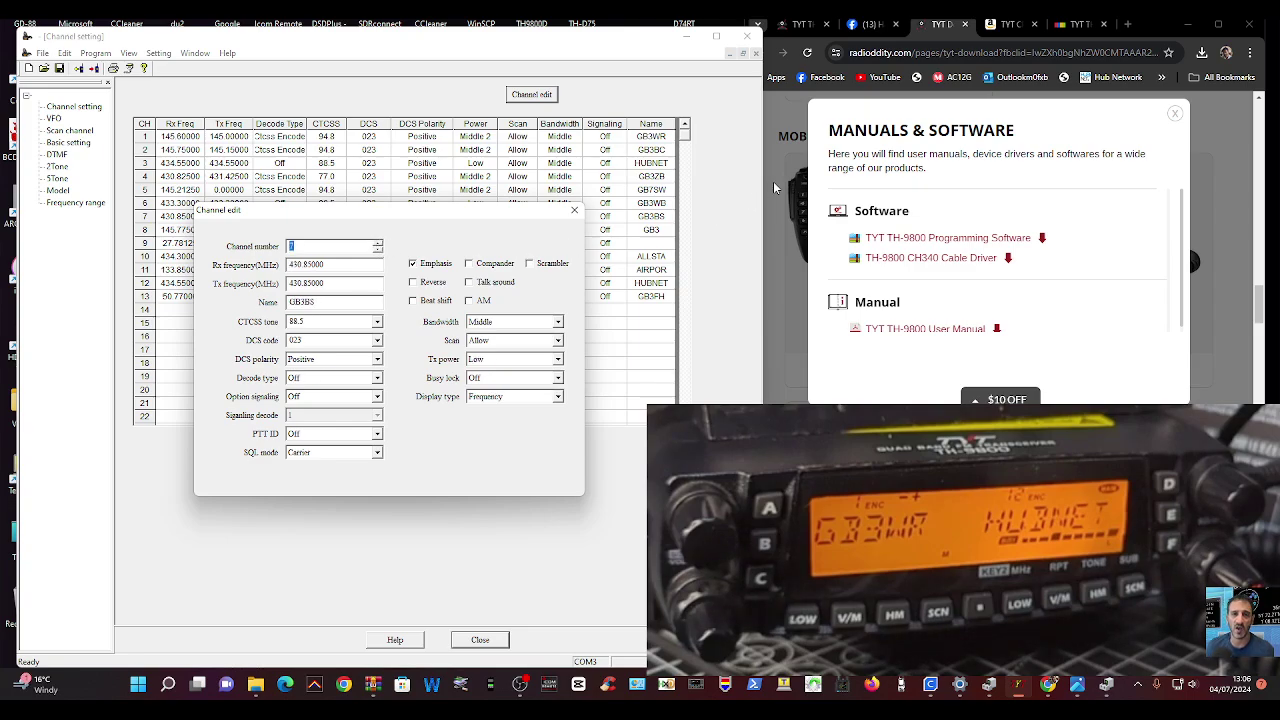
click(870, 103)
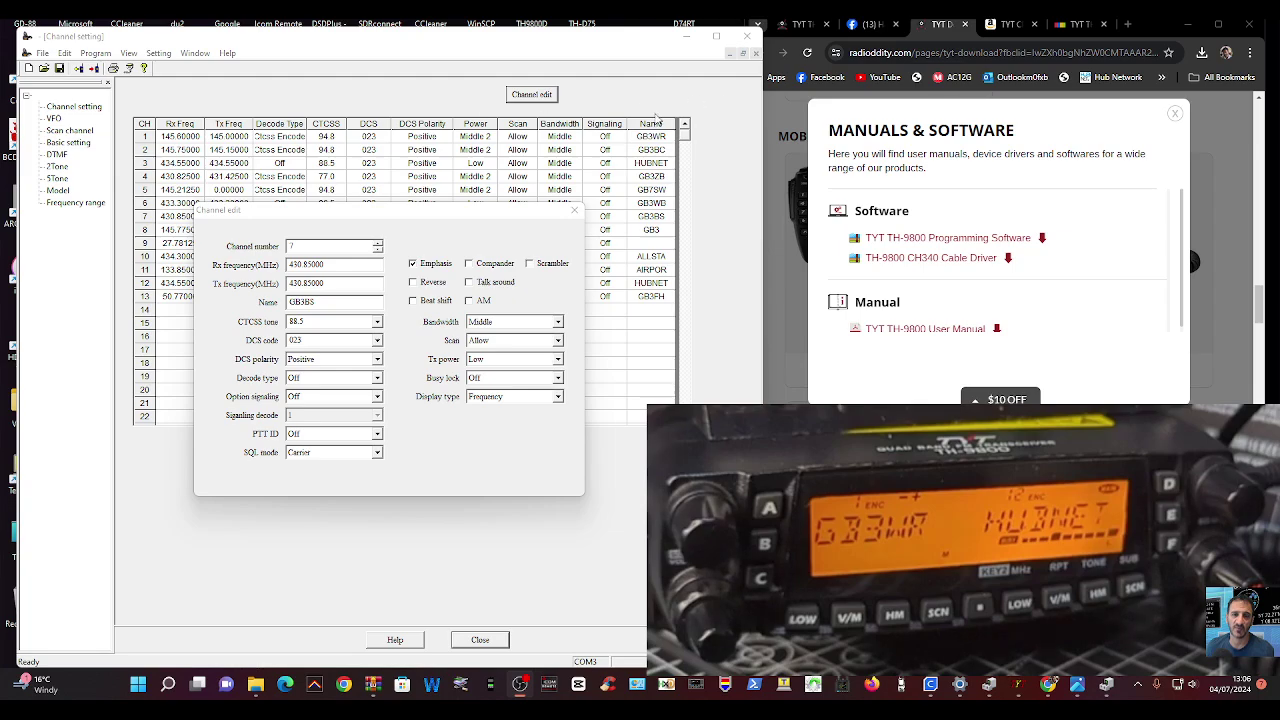
click(379, 244)
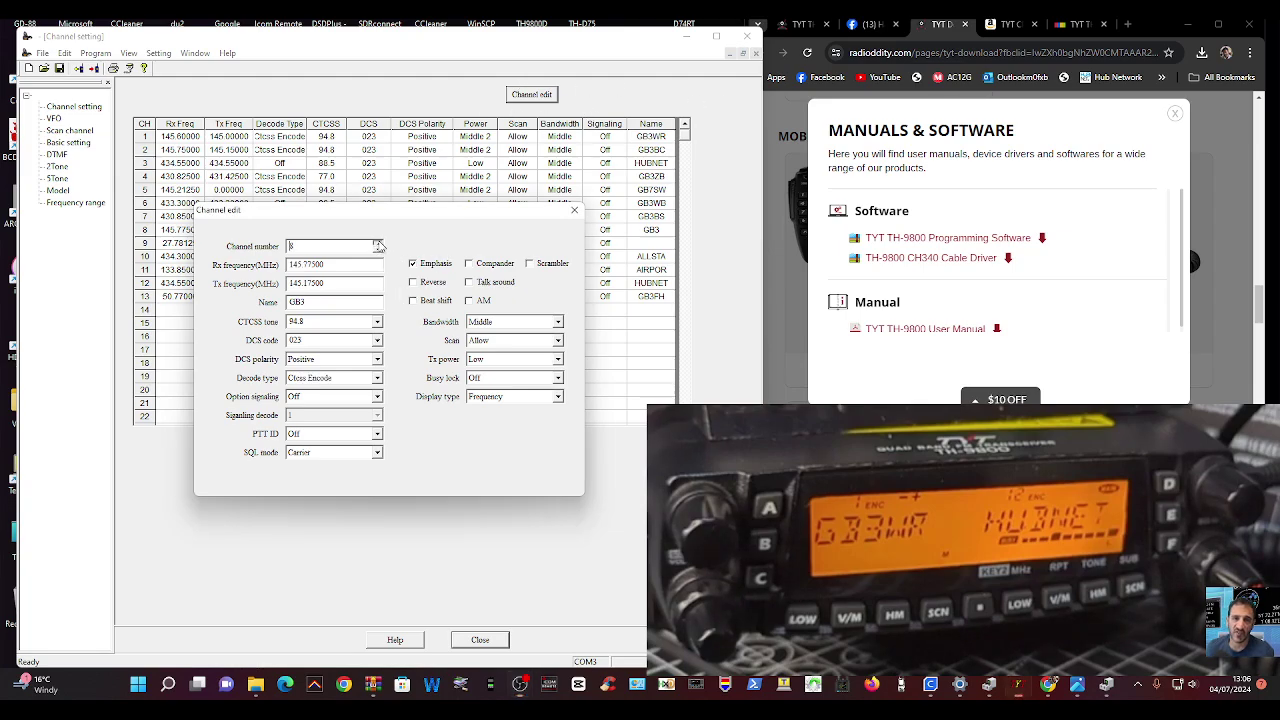
click(379, 244)
click(379, 244)
click(379, 244)
click(379, 244)
click(379, 243)
click(379, 243)
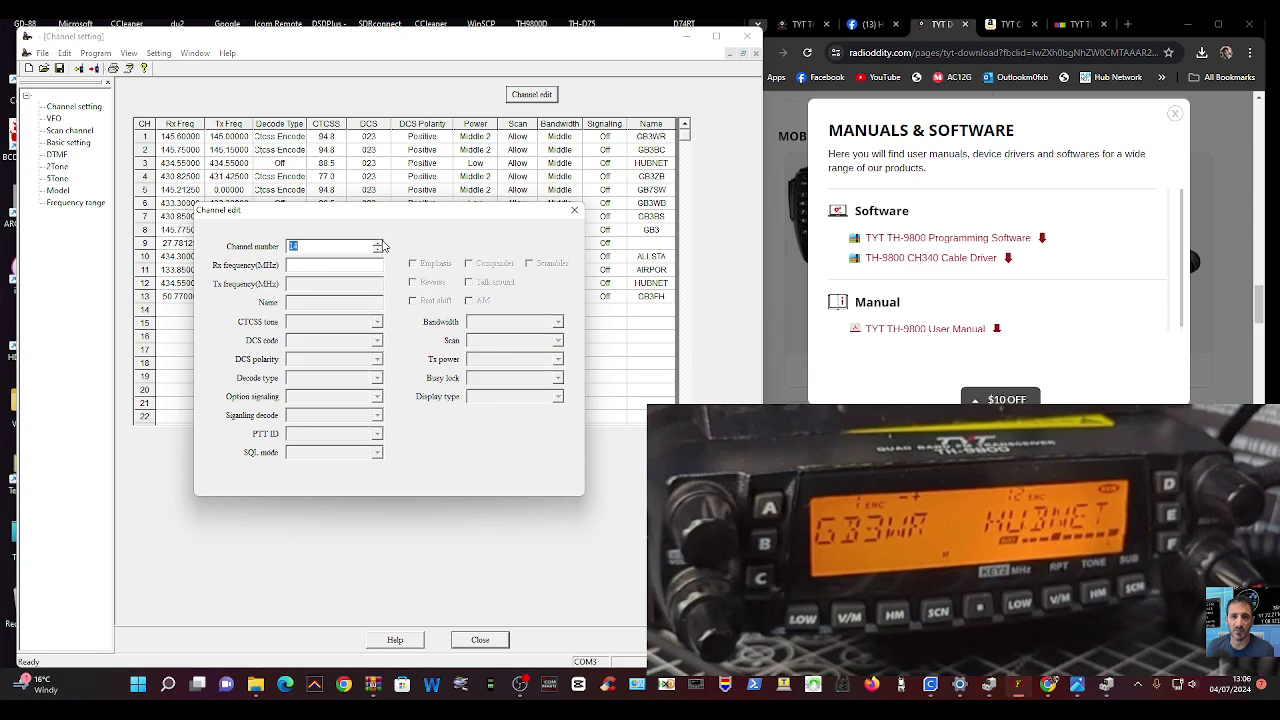
Step back through the channel settings to channel 5 and close the channel editor.
click(380, 249)
click(380, 249)
click(380, 249)
click(380, 249)
click(380, 249)
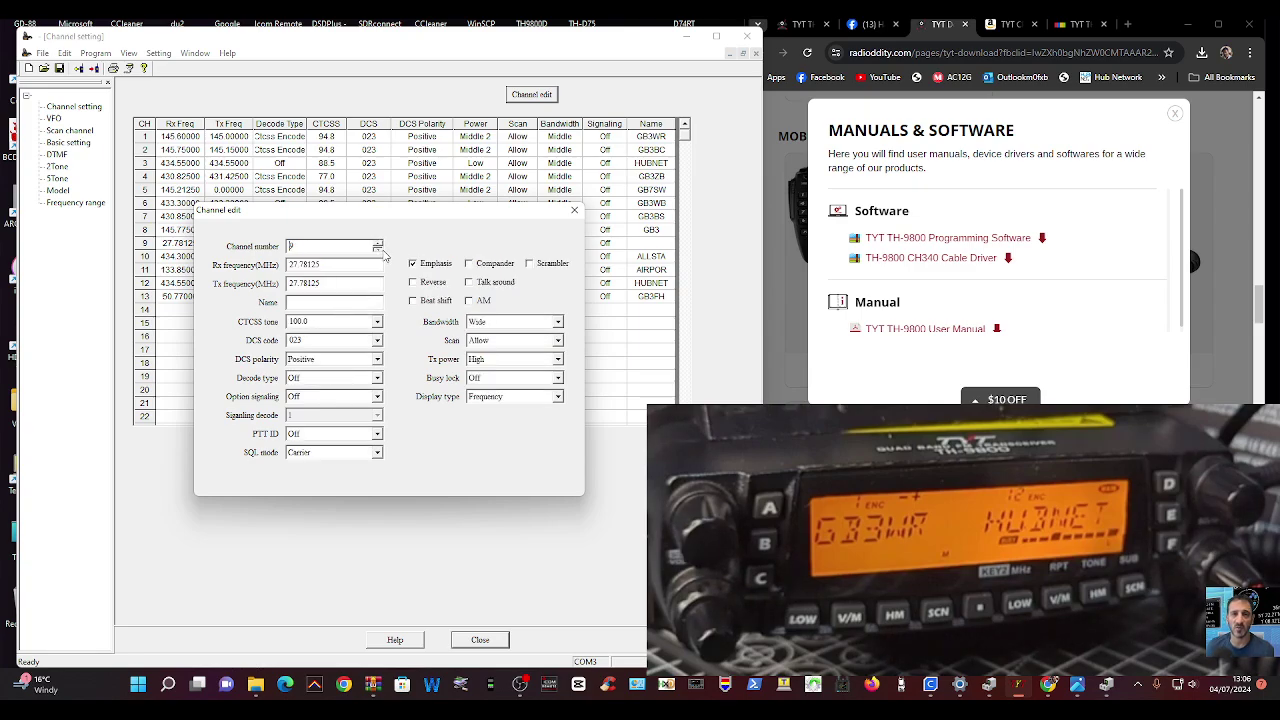
click(380, 249)
click(380, 249)
click(381, 251)
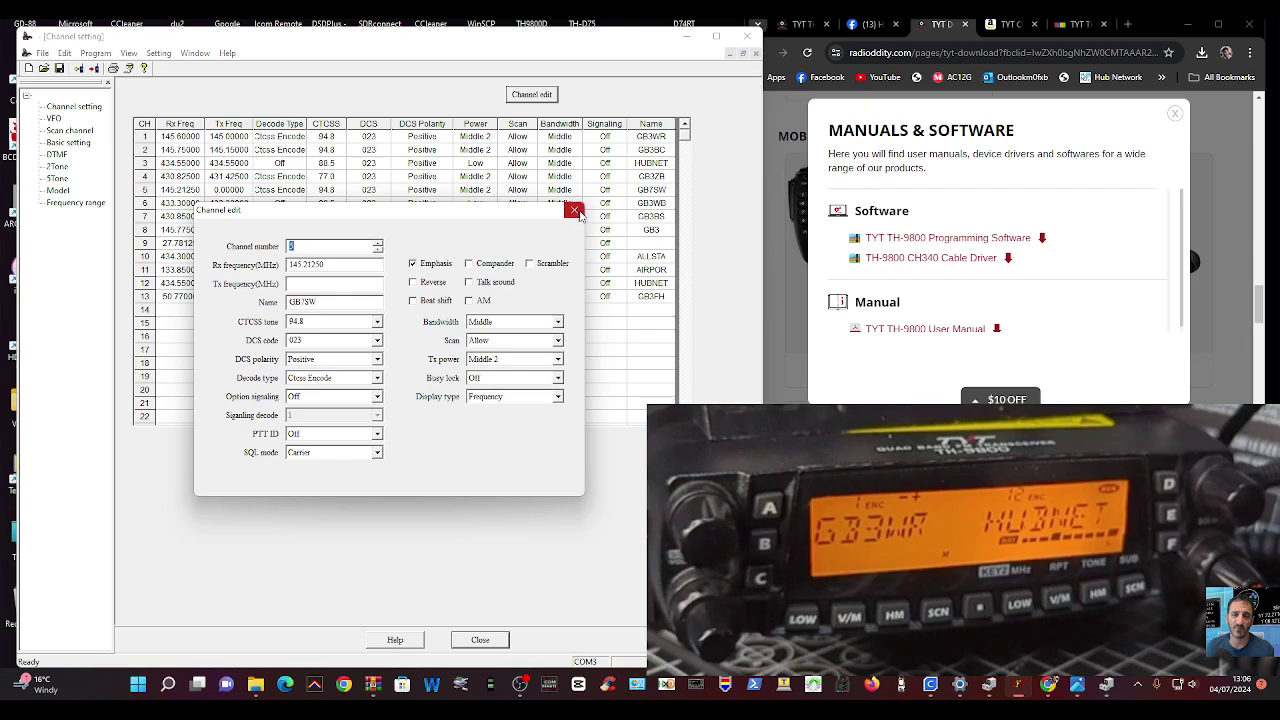
click(574, 210)
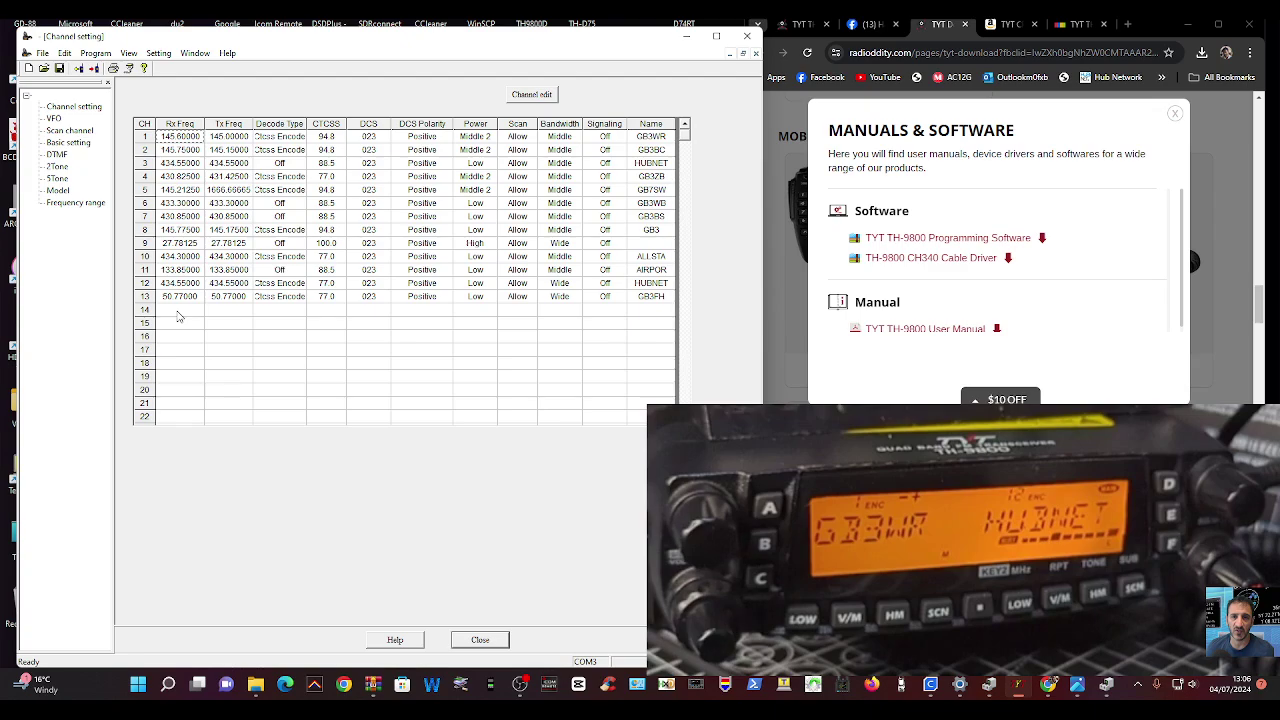
Add channel 14 to the channel table with a receive frequency of 145.60000 MHz.
click(178, 312)
text(00)
click(228, 311)
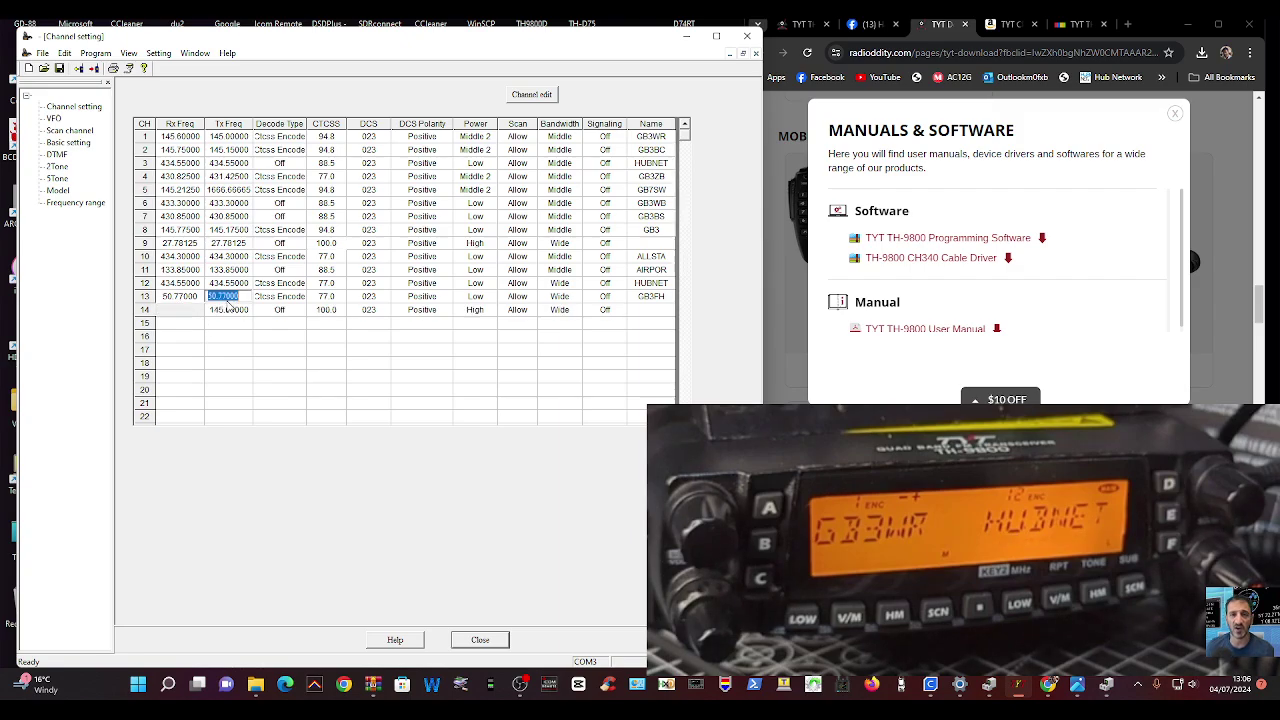
Set channel 14's decode type to Ctcss Codec.
click(293, 312)
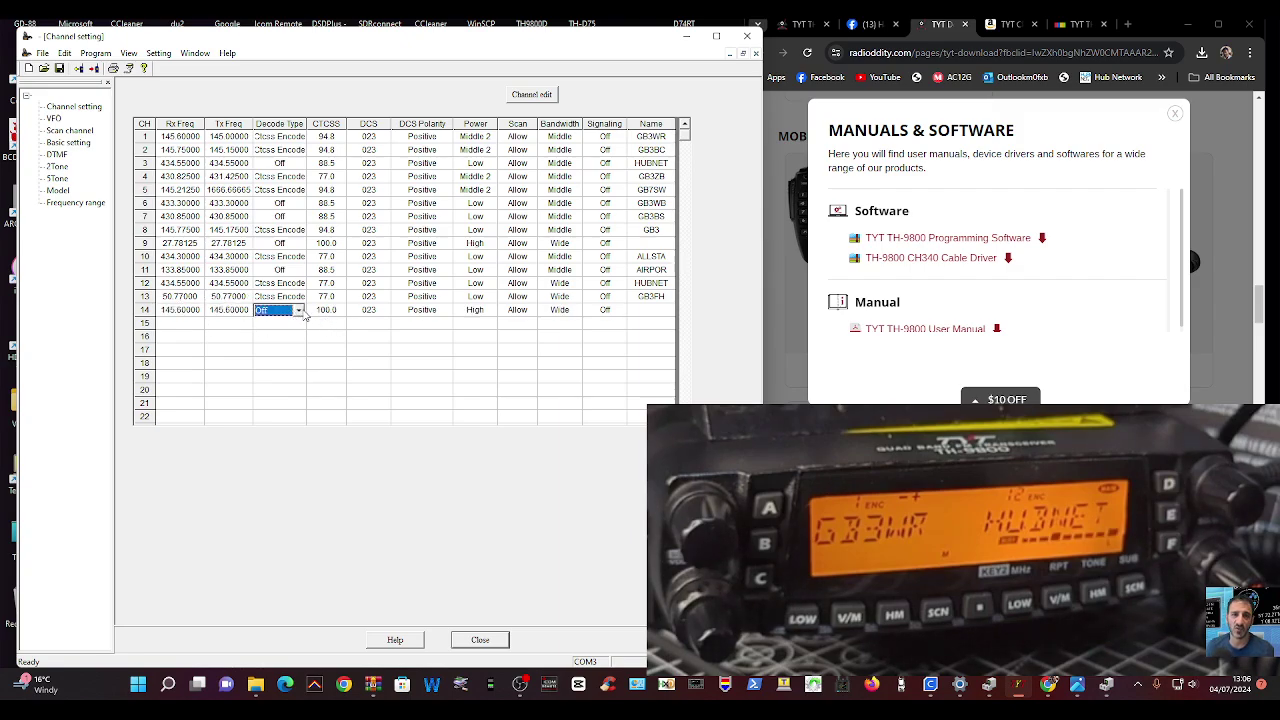
click(300, 312)
click(300, 312)
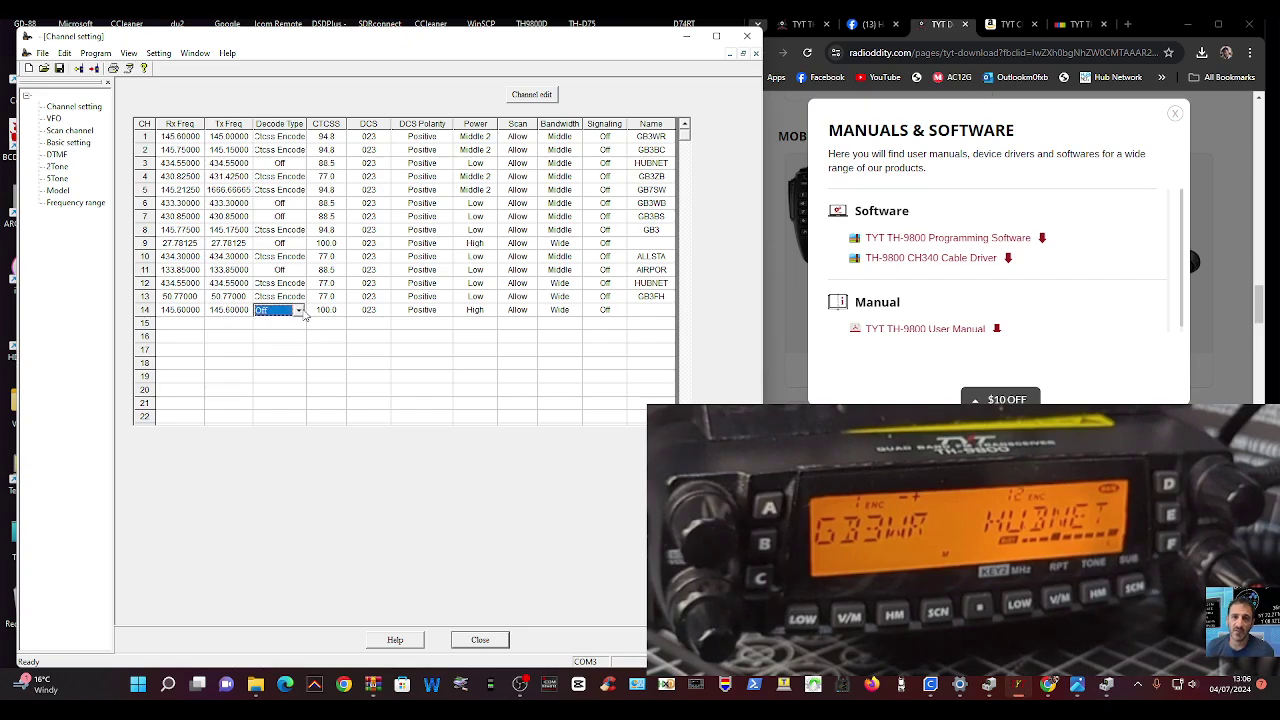
click(300, 312)
click(301, 334)
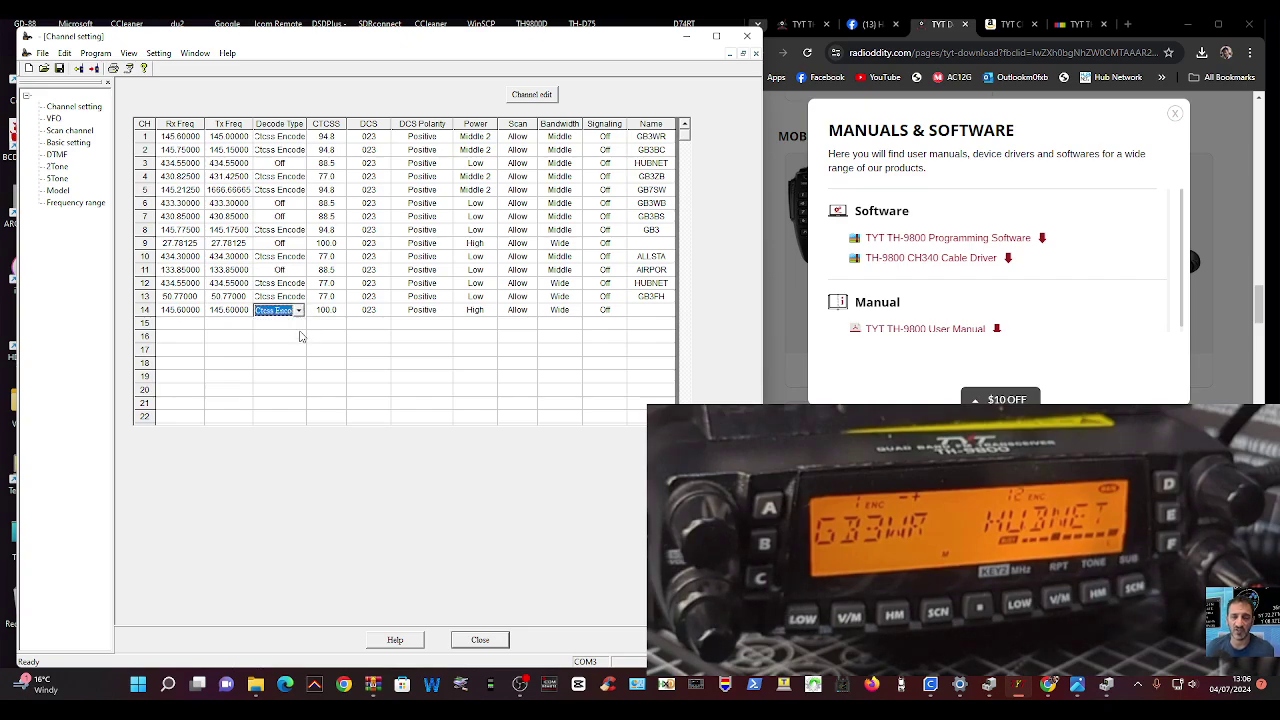
click(297, 312)
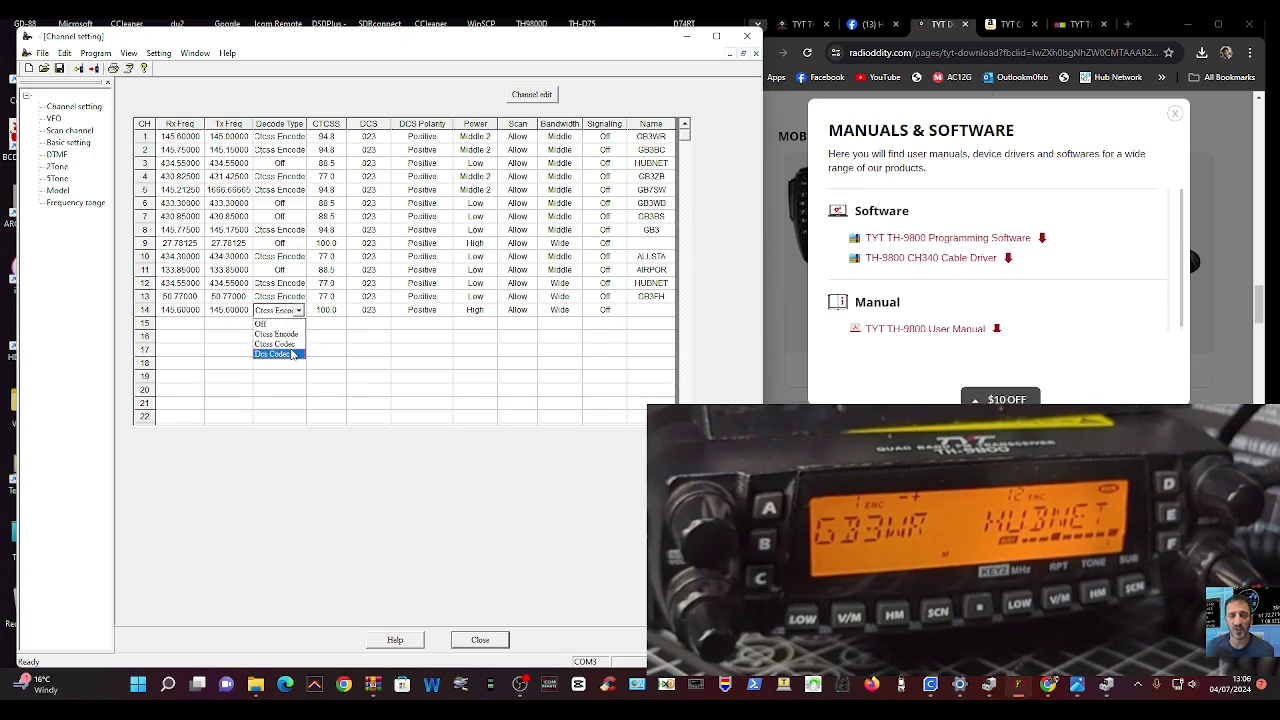
click(292, 344)
click(299, 311)
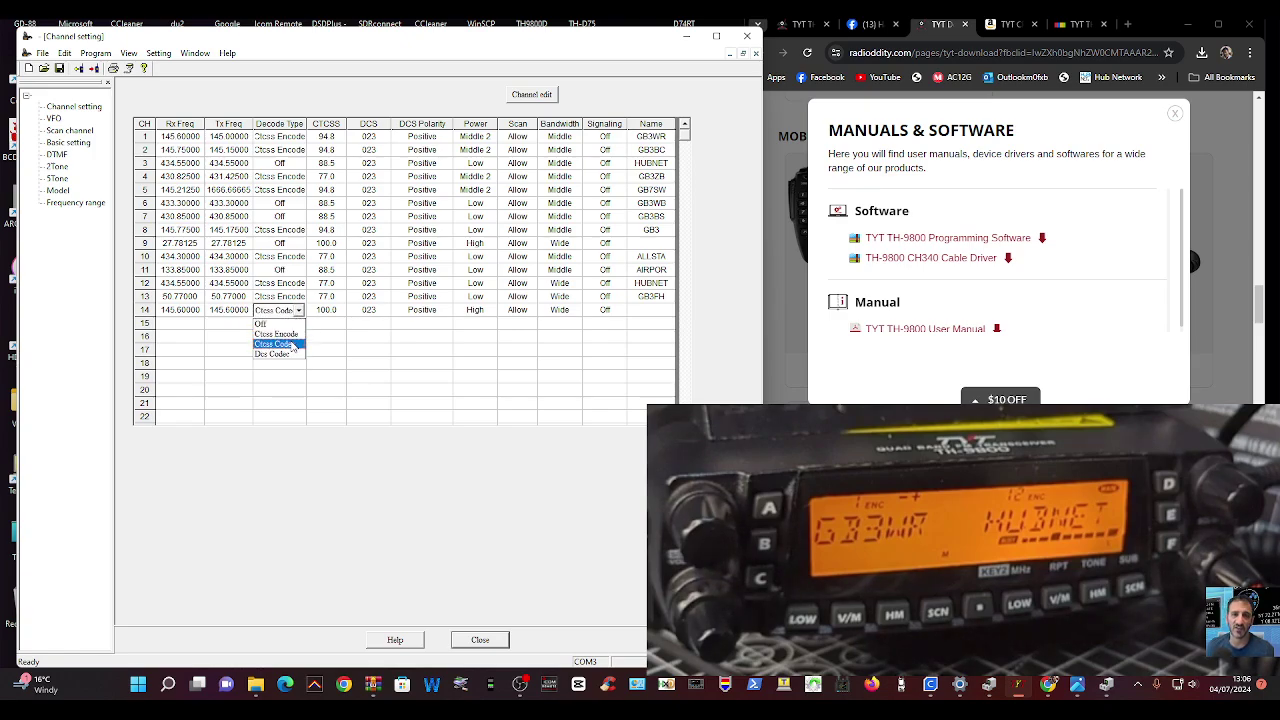
click(292, 344)
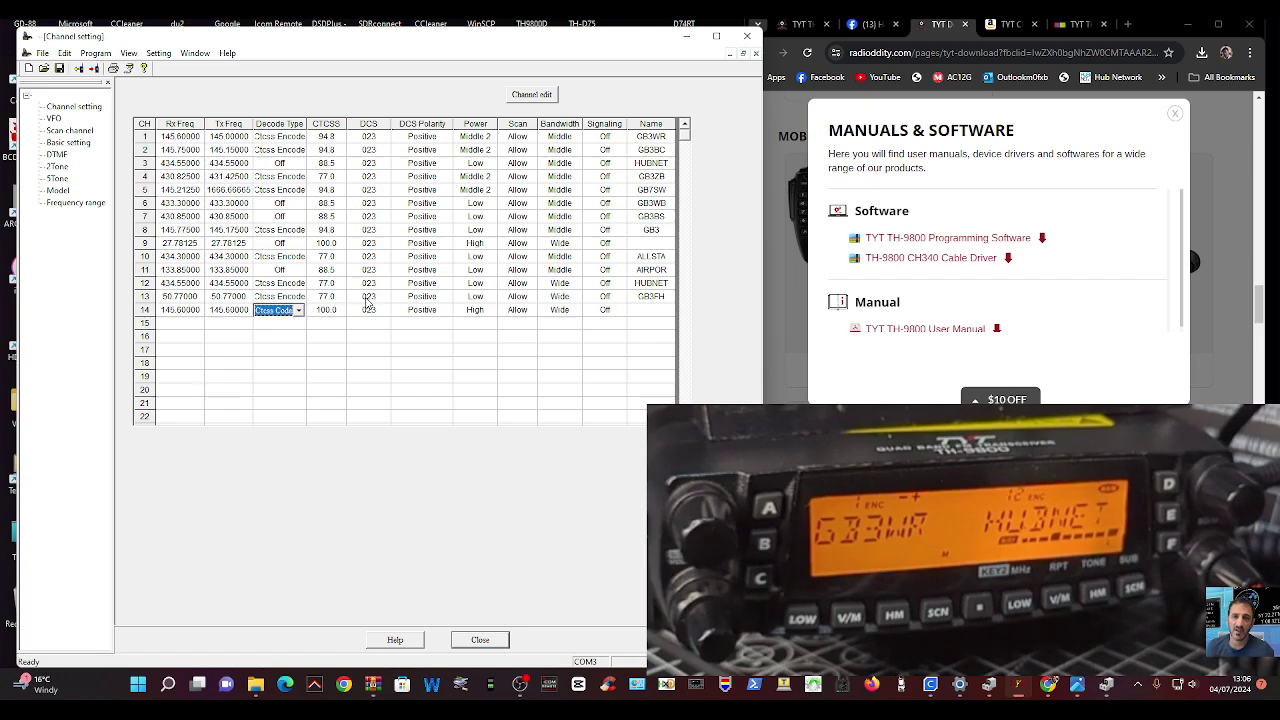
Set channel 14's CTCSS tone to 94.8 in the channel table.
click(339, 312)
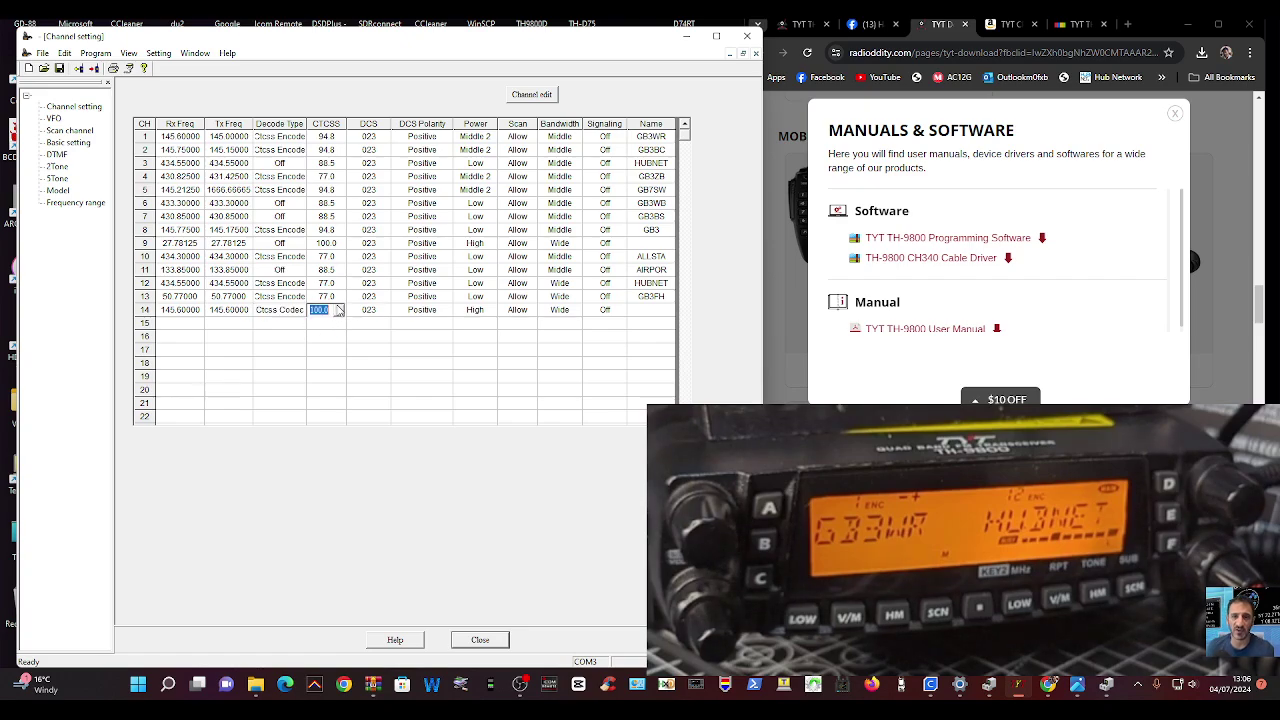
click(338, 311)
scroll(339, 338, up, 4)
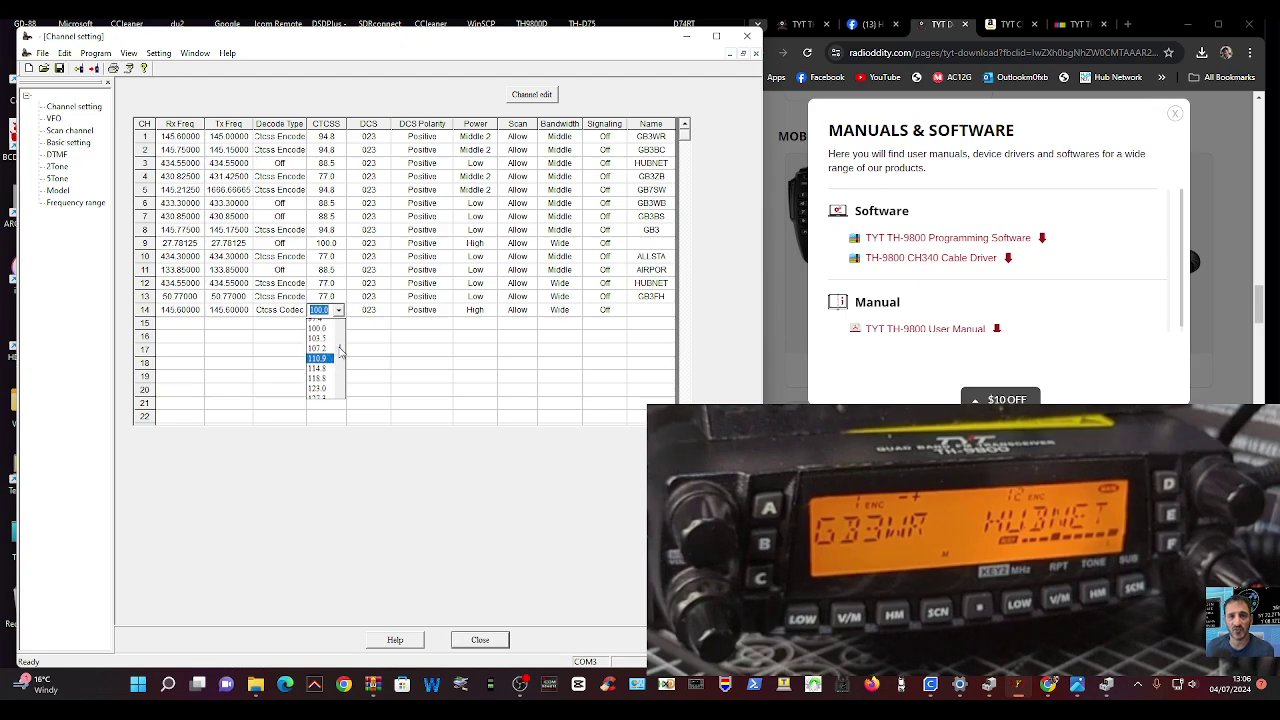
scroll(335, 355, down, 2)
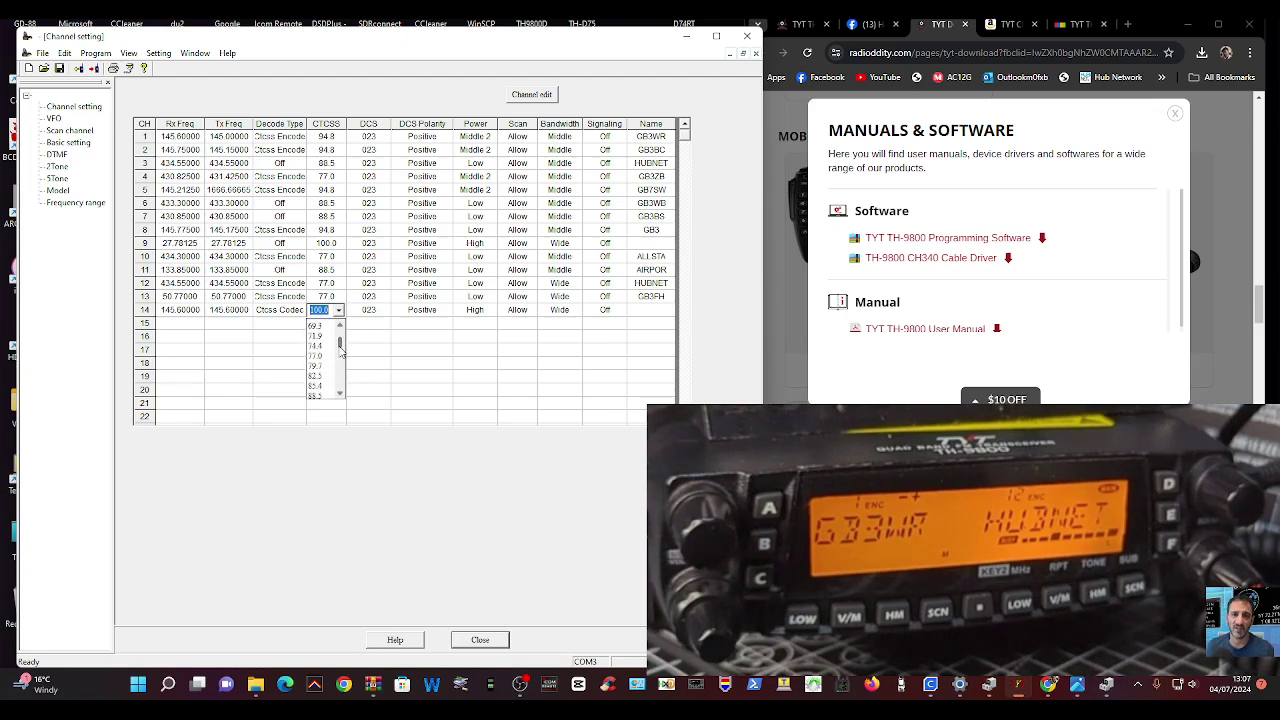
click(311, 374)
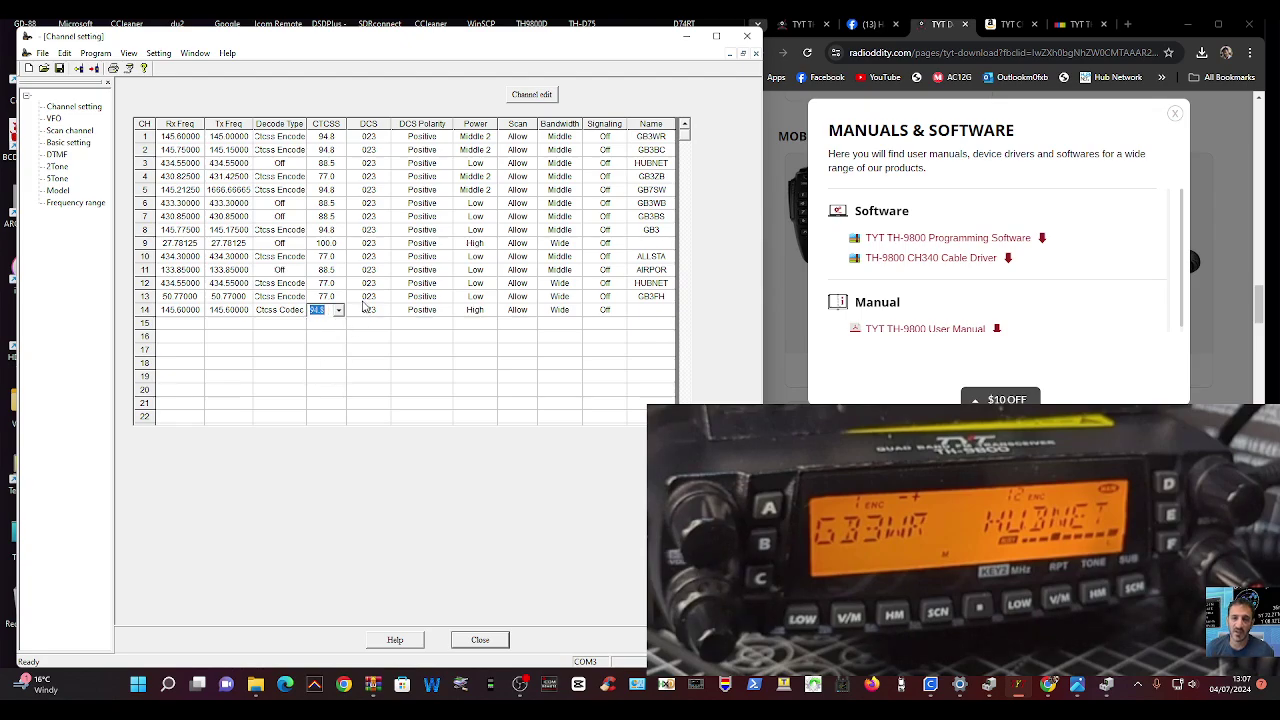
click(898, 108)
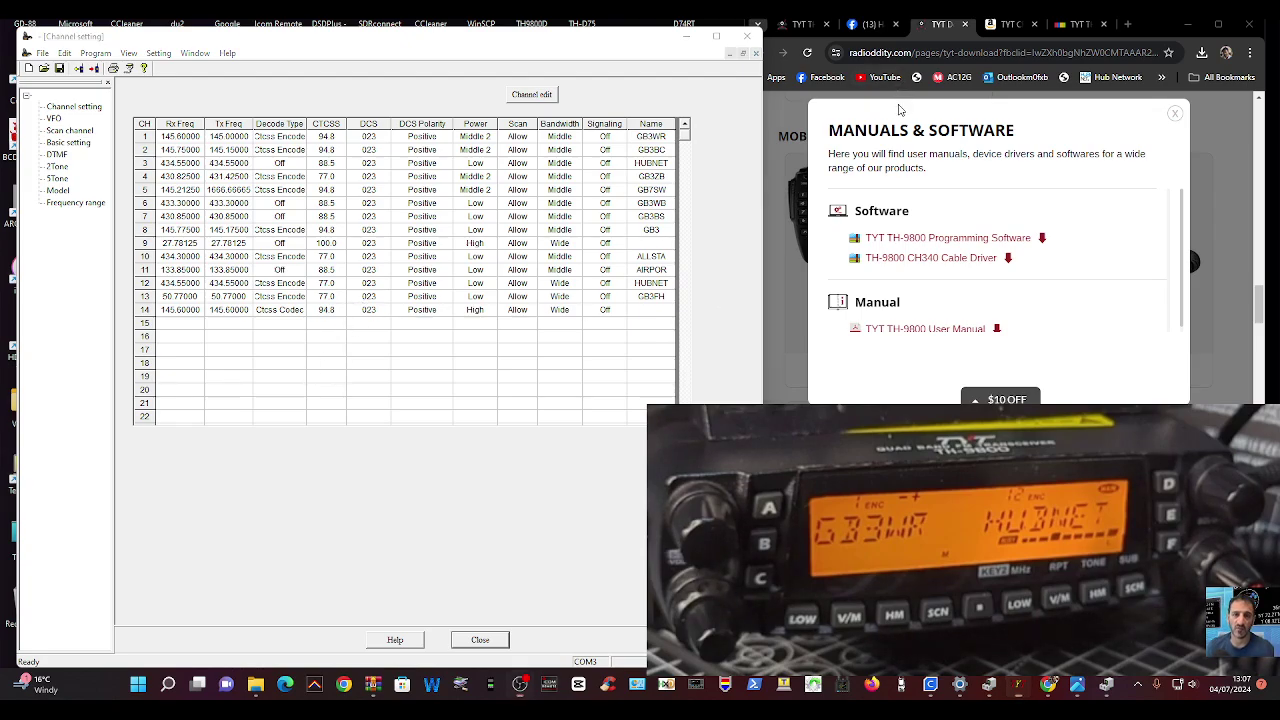
Name channel 14 GB3WR in the channel table and leave its power at High.
click(650, 309)
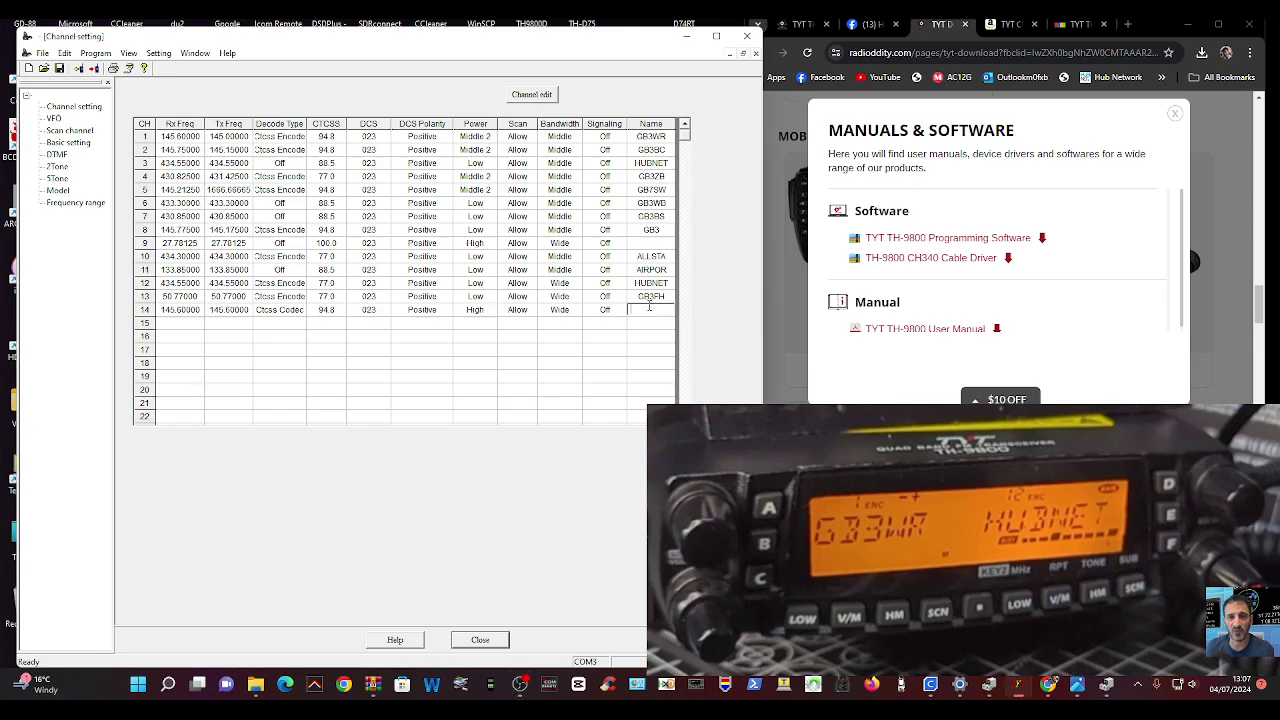
text(GB3WR)
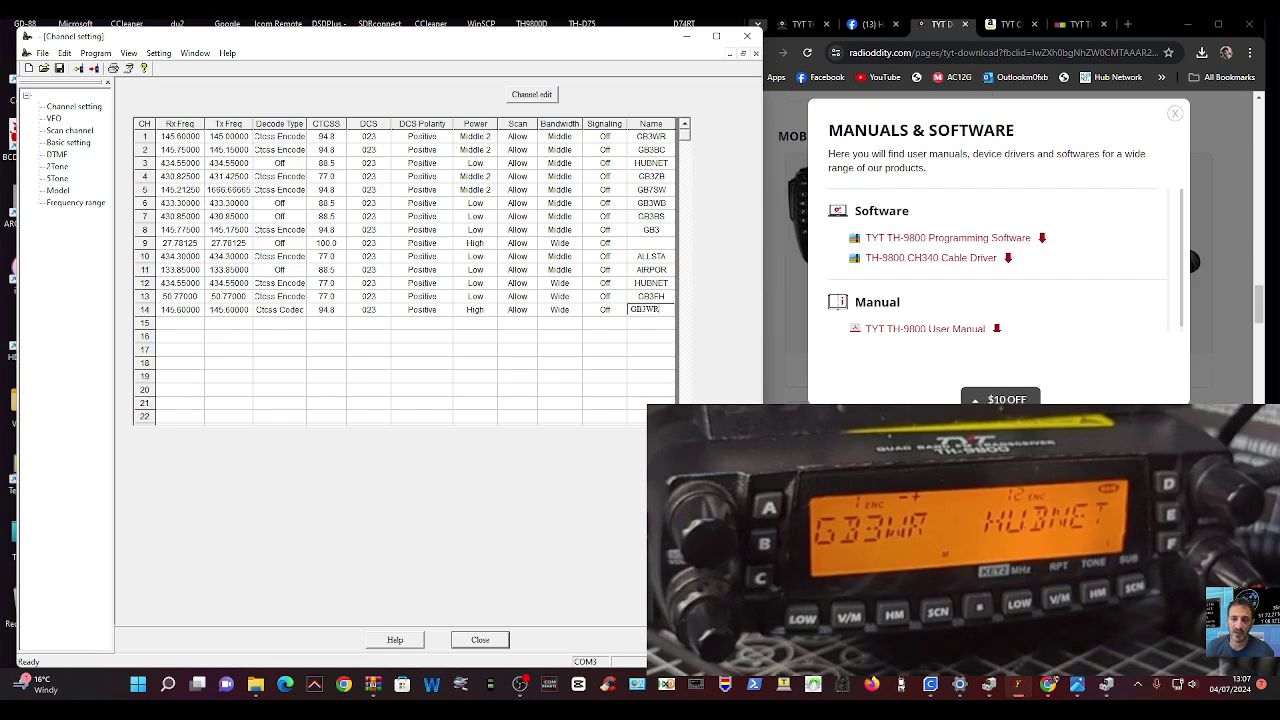
click(422, 312)
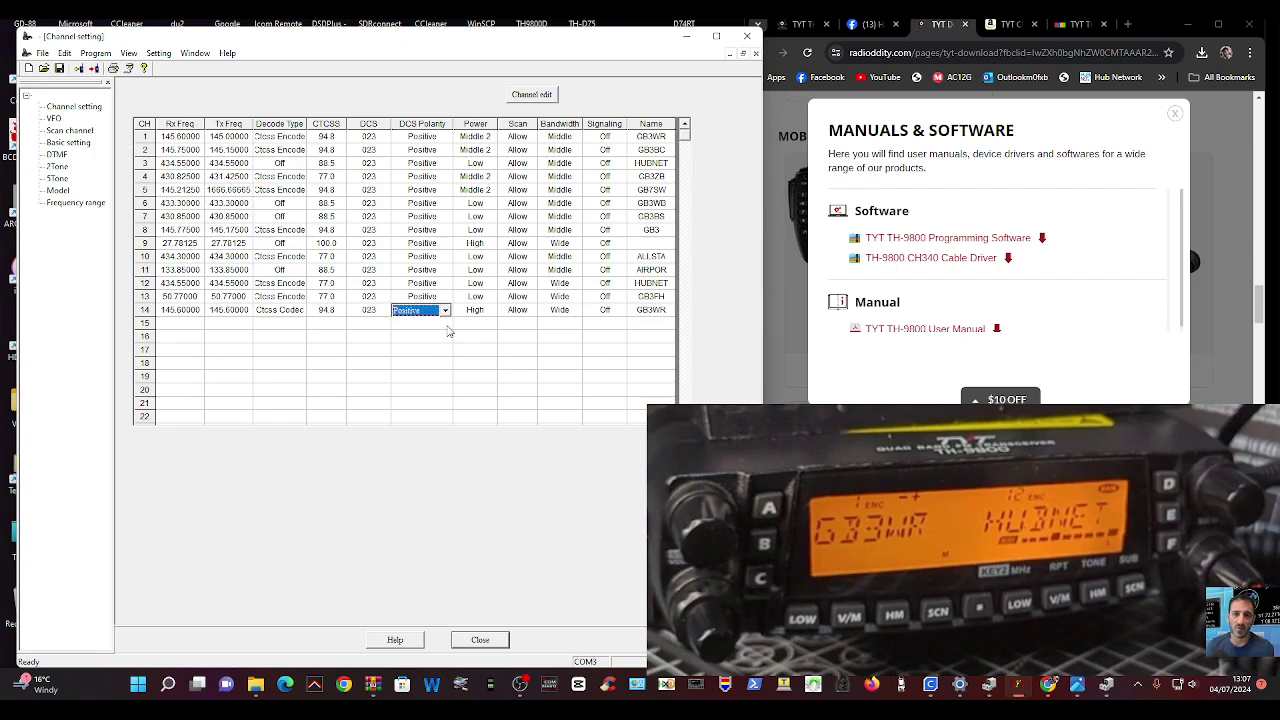
click(489, 316)
click(489, 311)
click(489, 322)
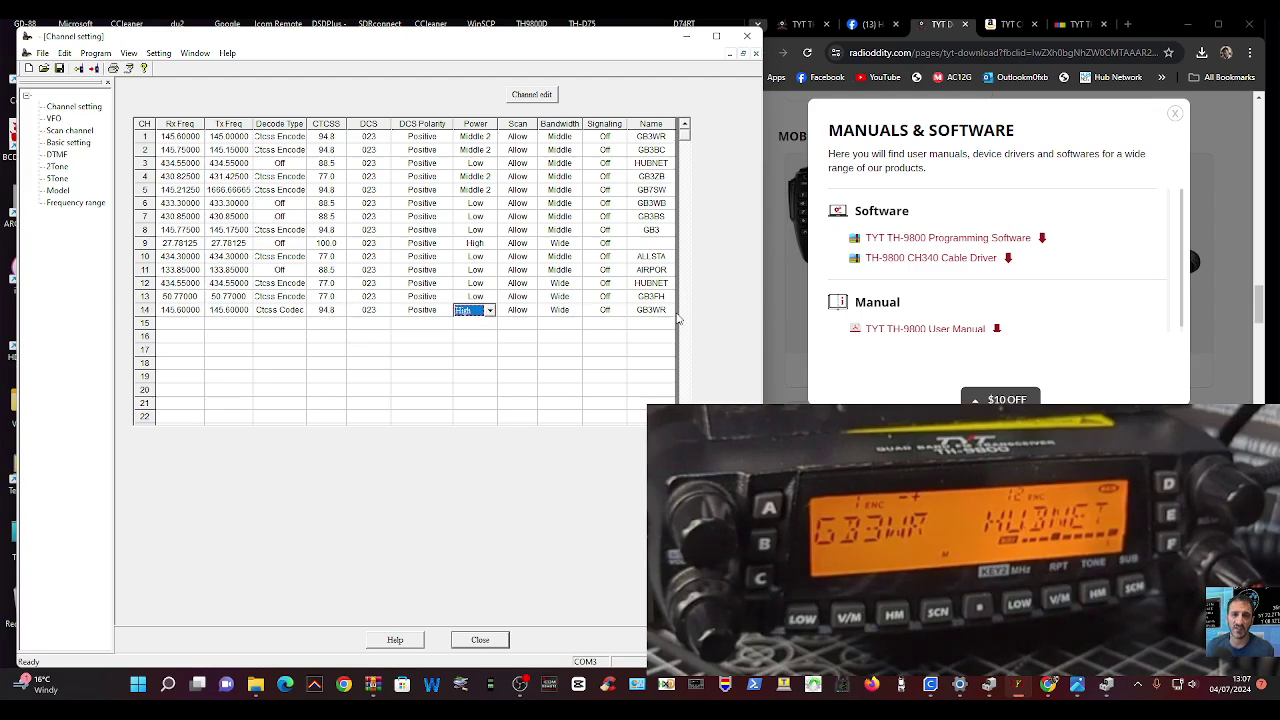
Open the channel editor for channel 14 and review the SQL mode and Tx power choices without changing them.
click(532, 95)
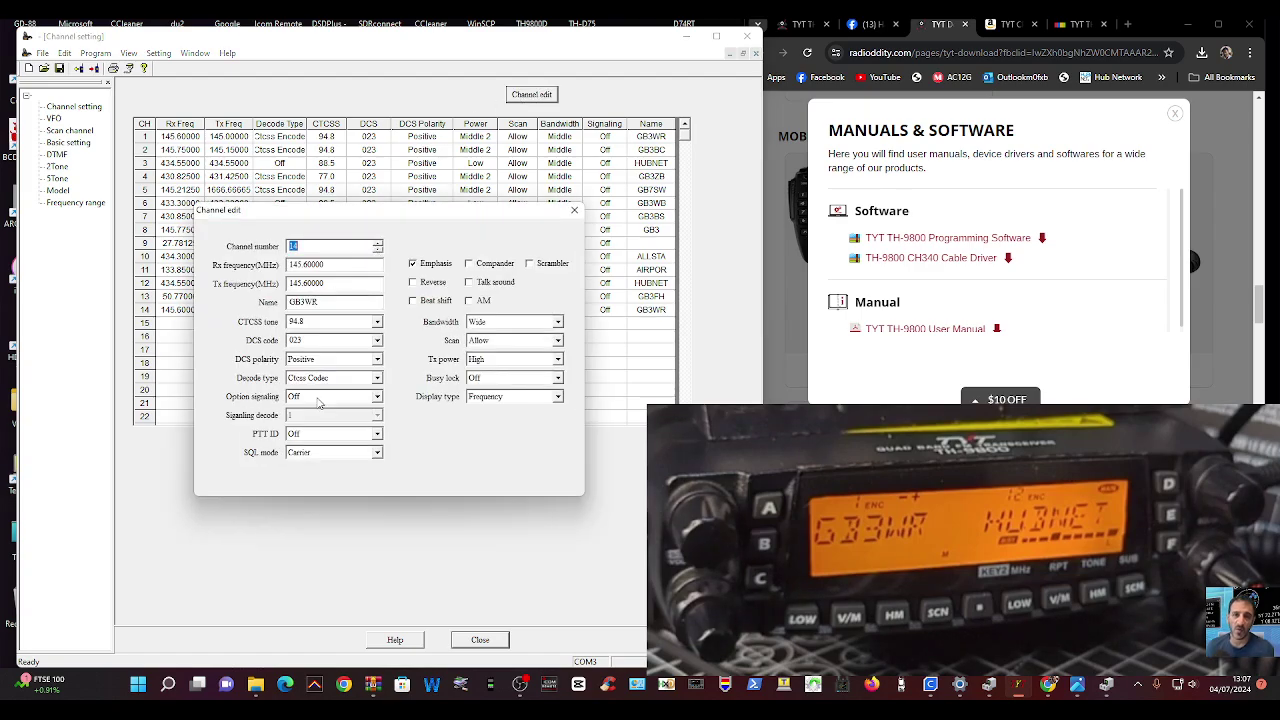
drag(438, 218, 433, 218)
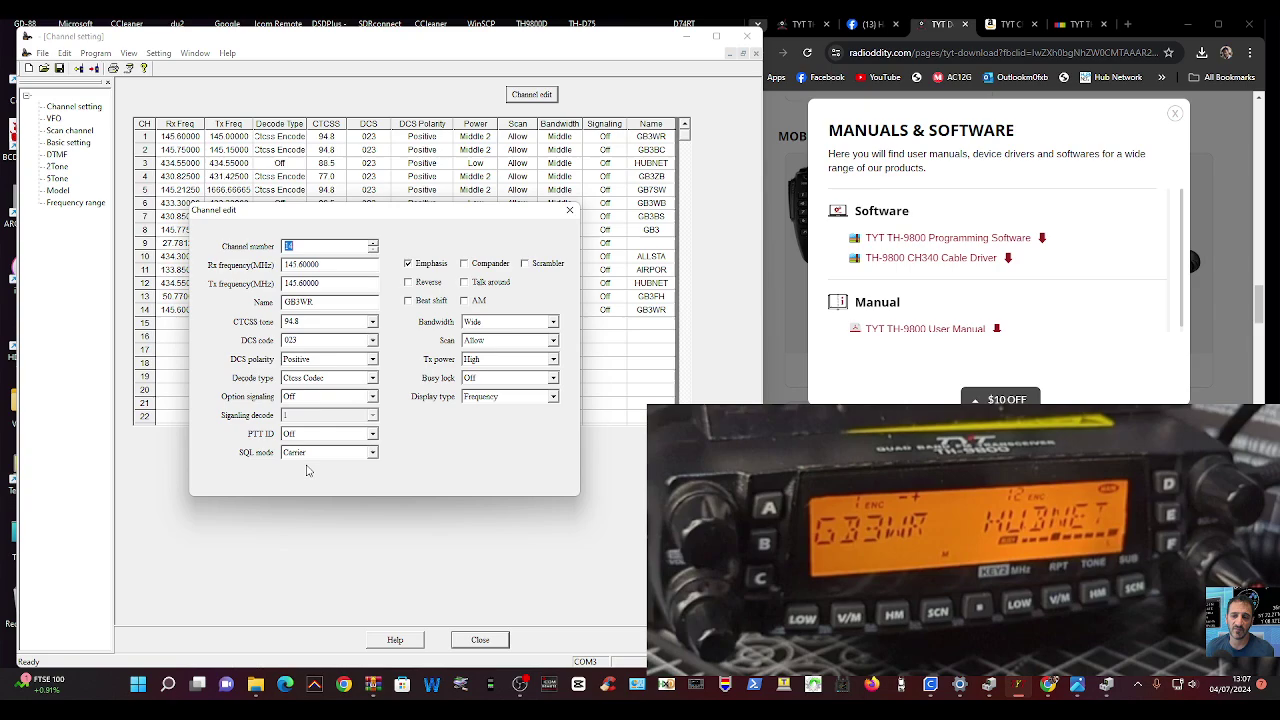
click(372, 453)
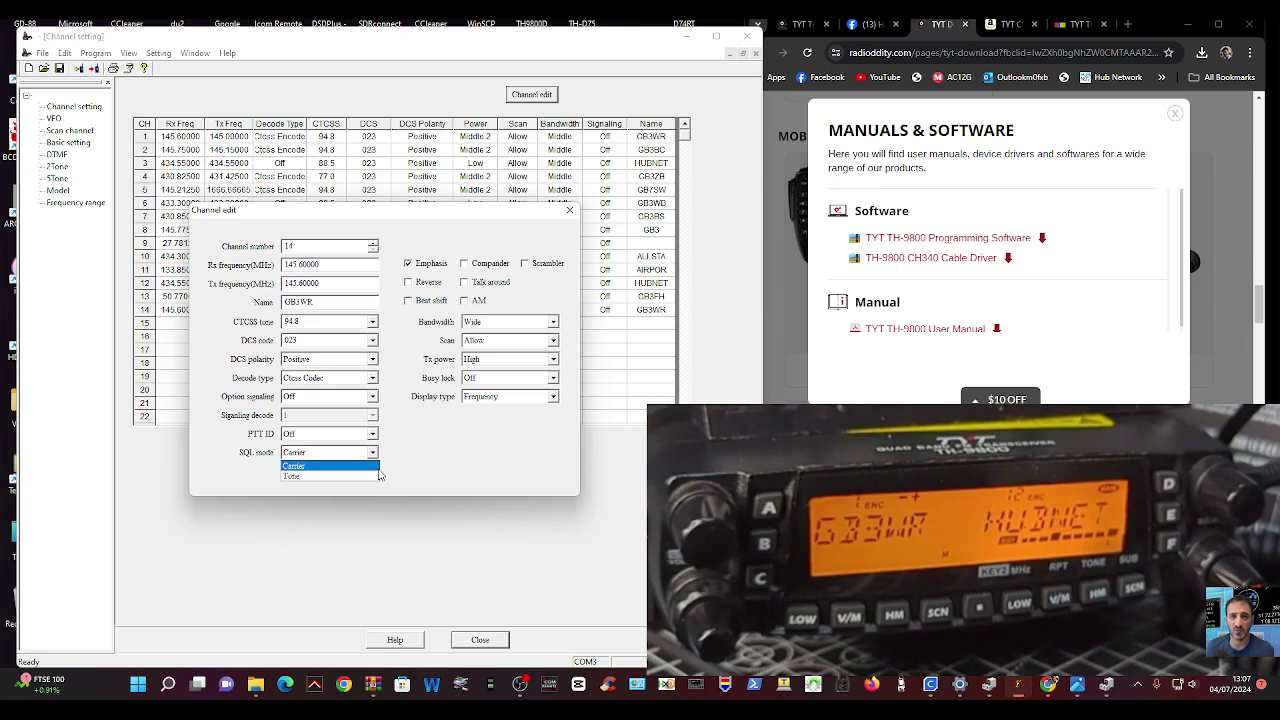
click(372, 453)
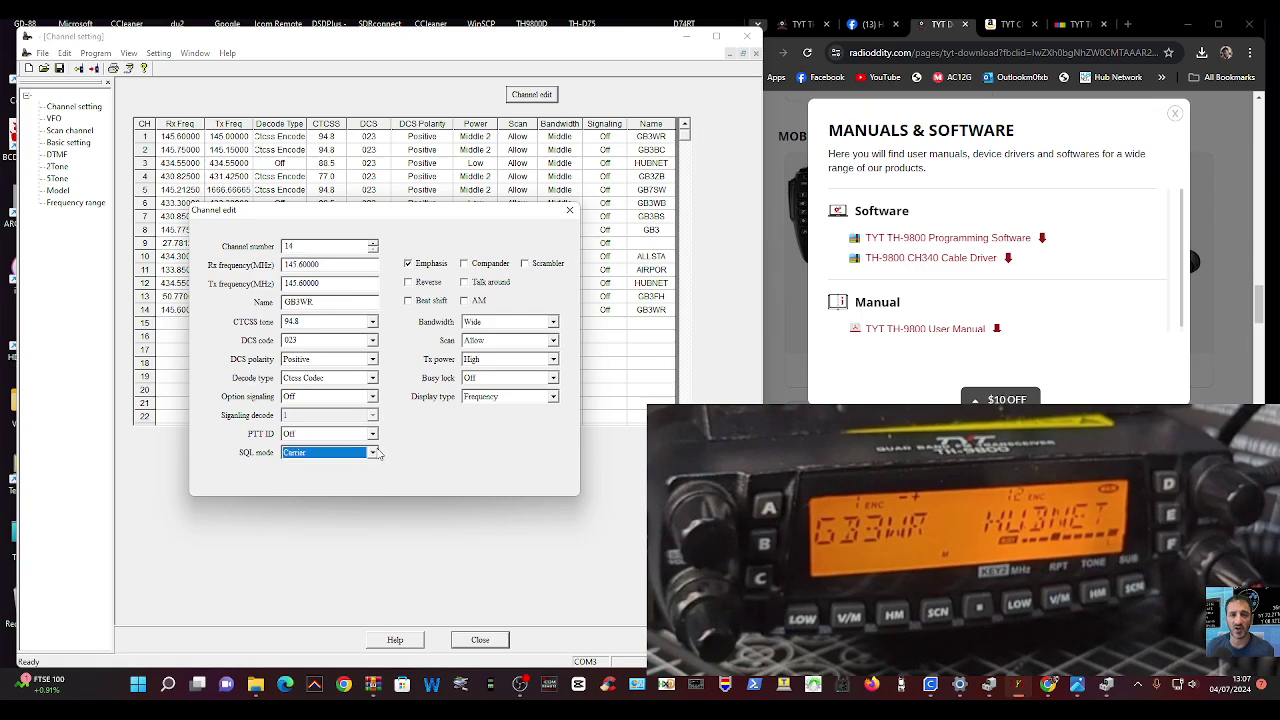
click(553, 359)
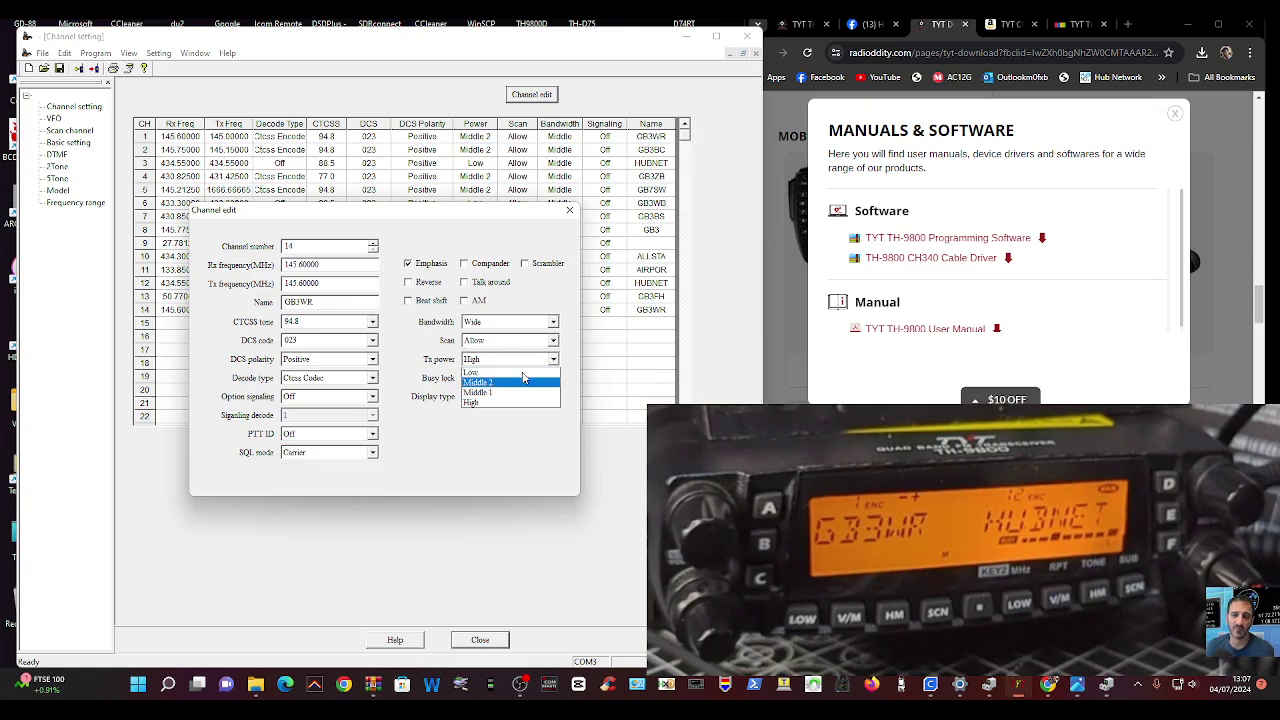
click(551, 359)
click(552, 359)
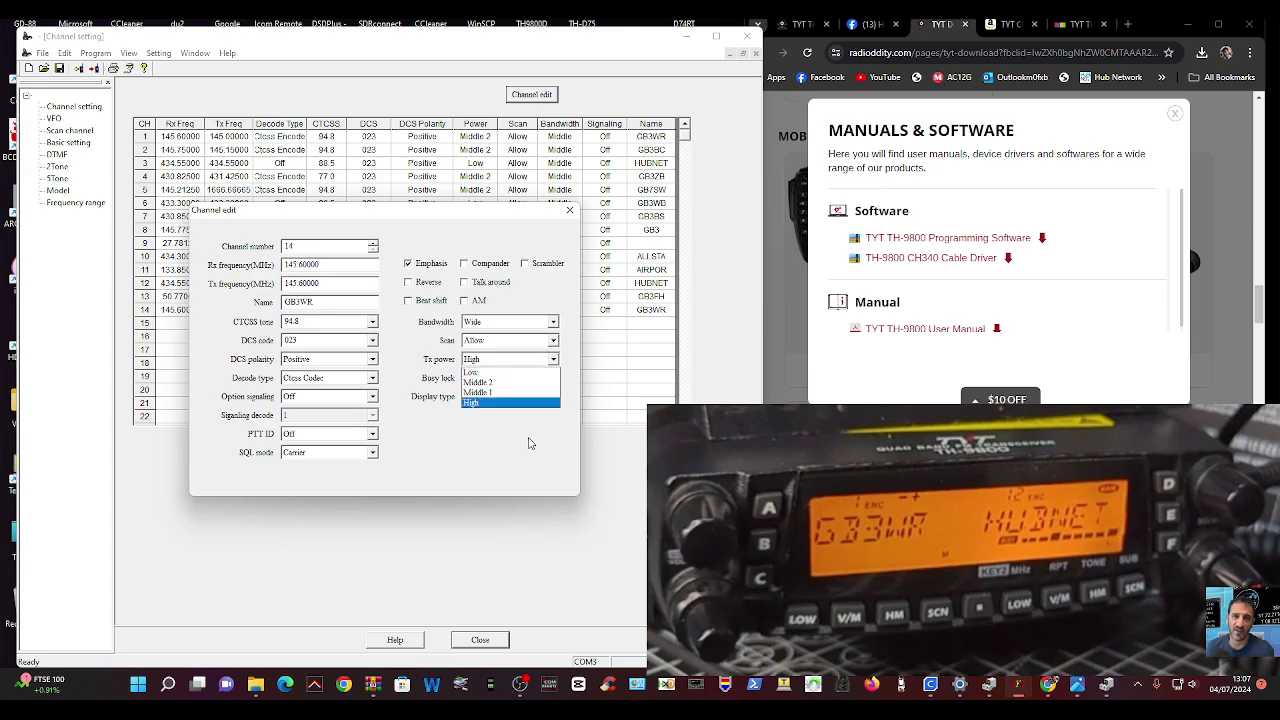
click(531, 442)
Set channel 14's display type to Name and close the channel editor.
click(553, 396)
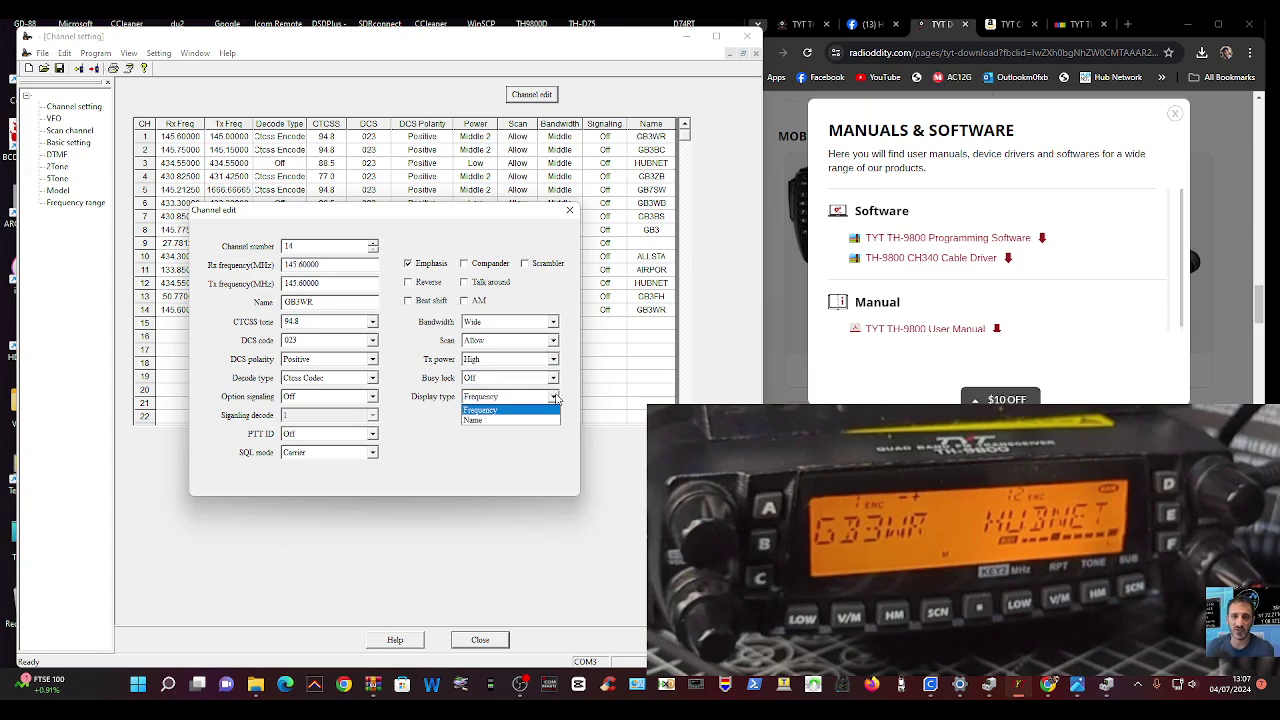
click(503, 420)
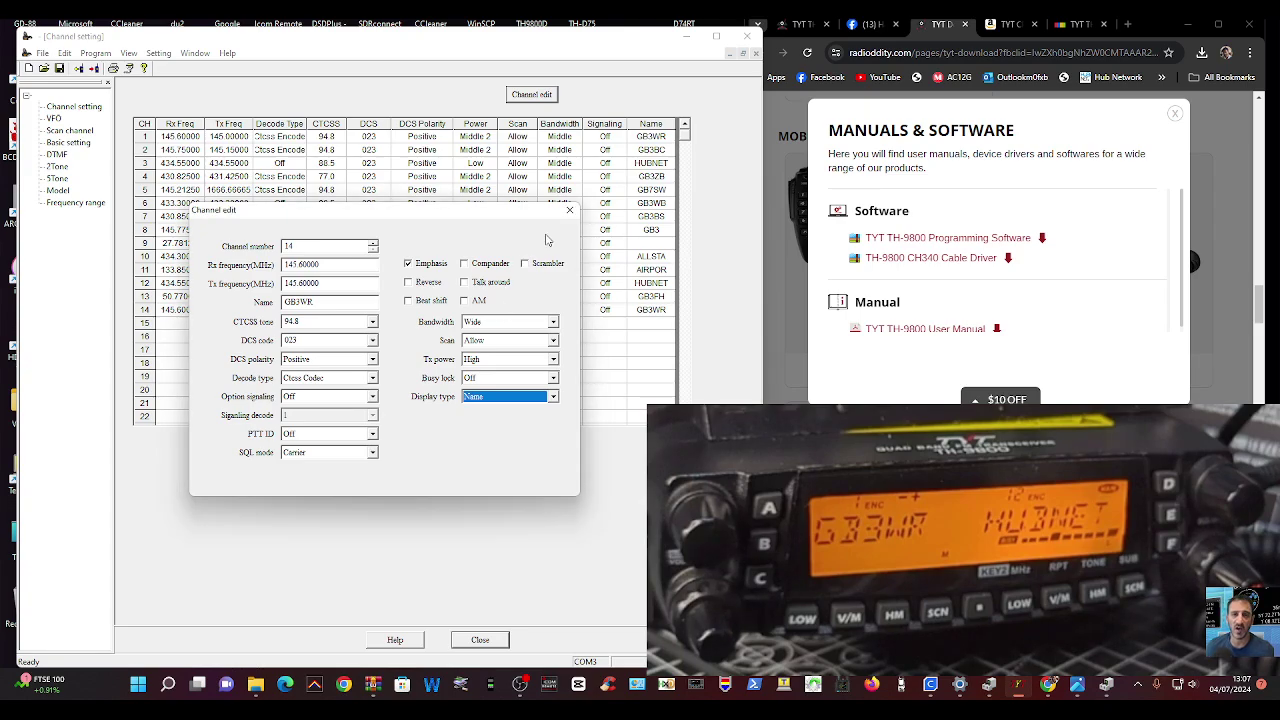
click(569, 210)
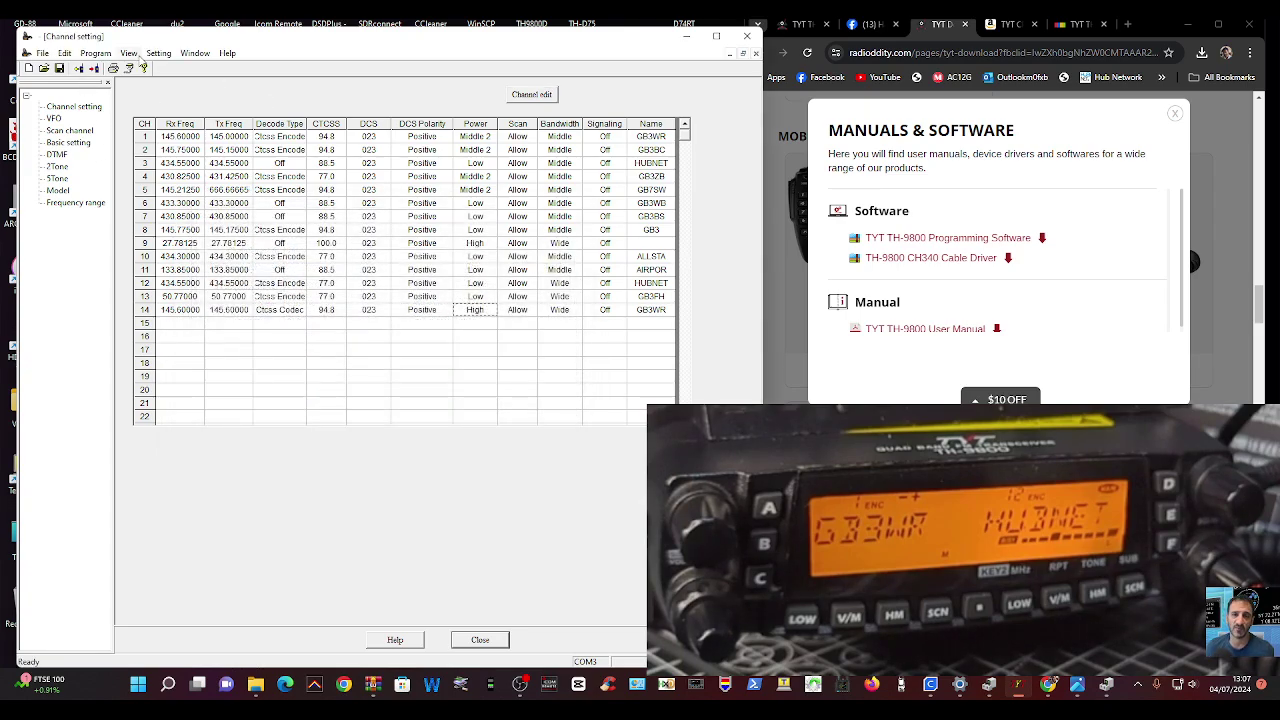
Open the VFO settings, review each band from 30M through 450M R, and close them.
double_click(54, 118)
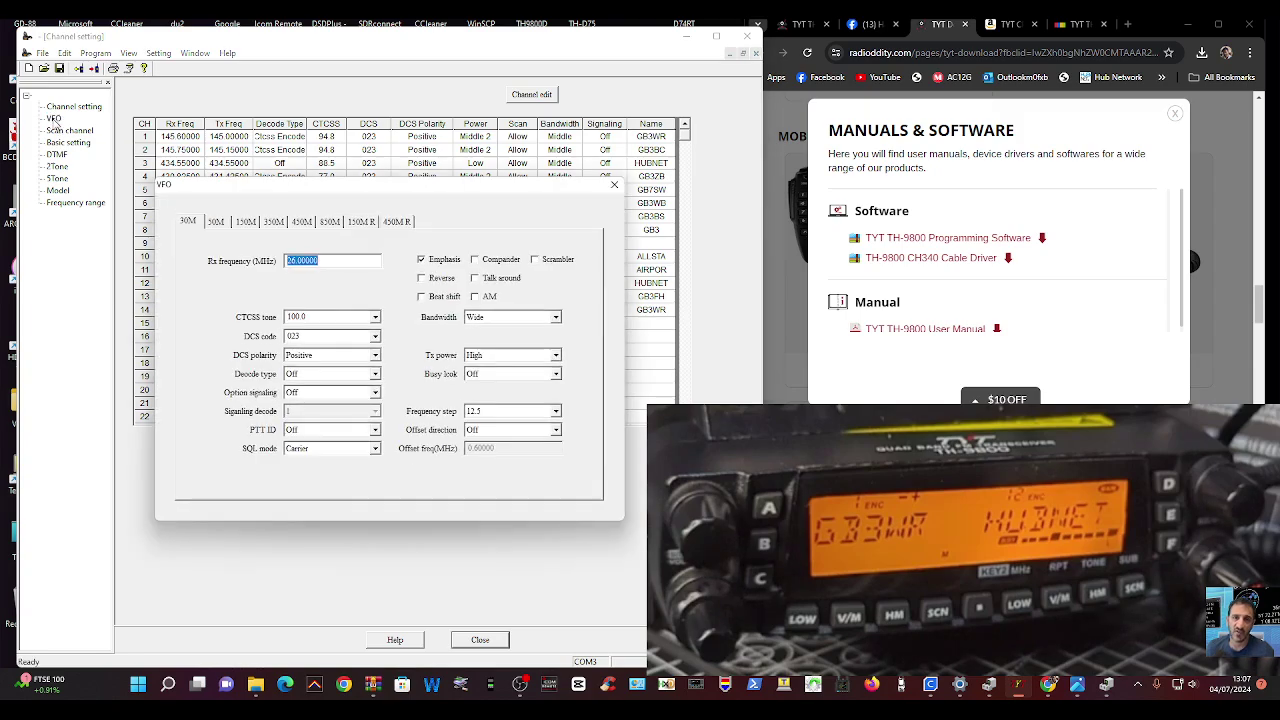
click(214, 224)
click(245, 223)
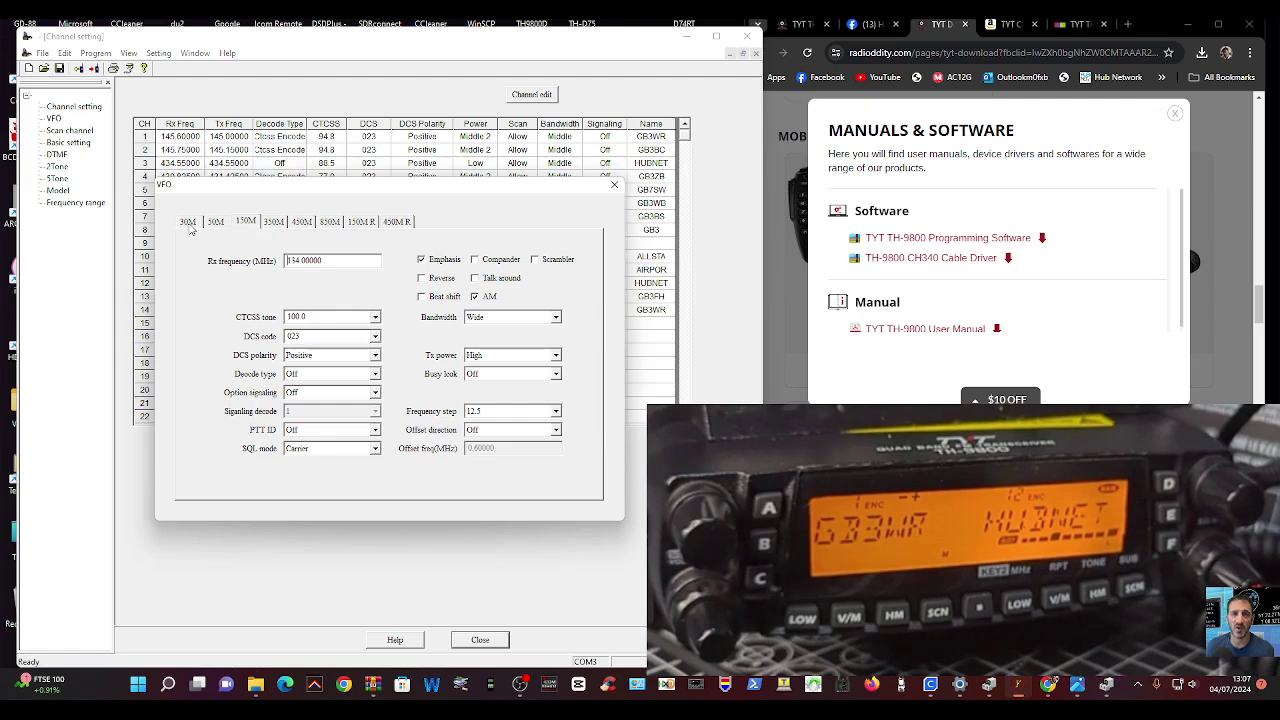
click(271, 225)
click(301, 225)
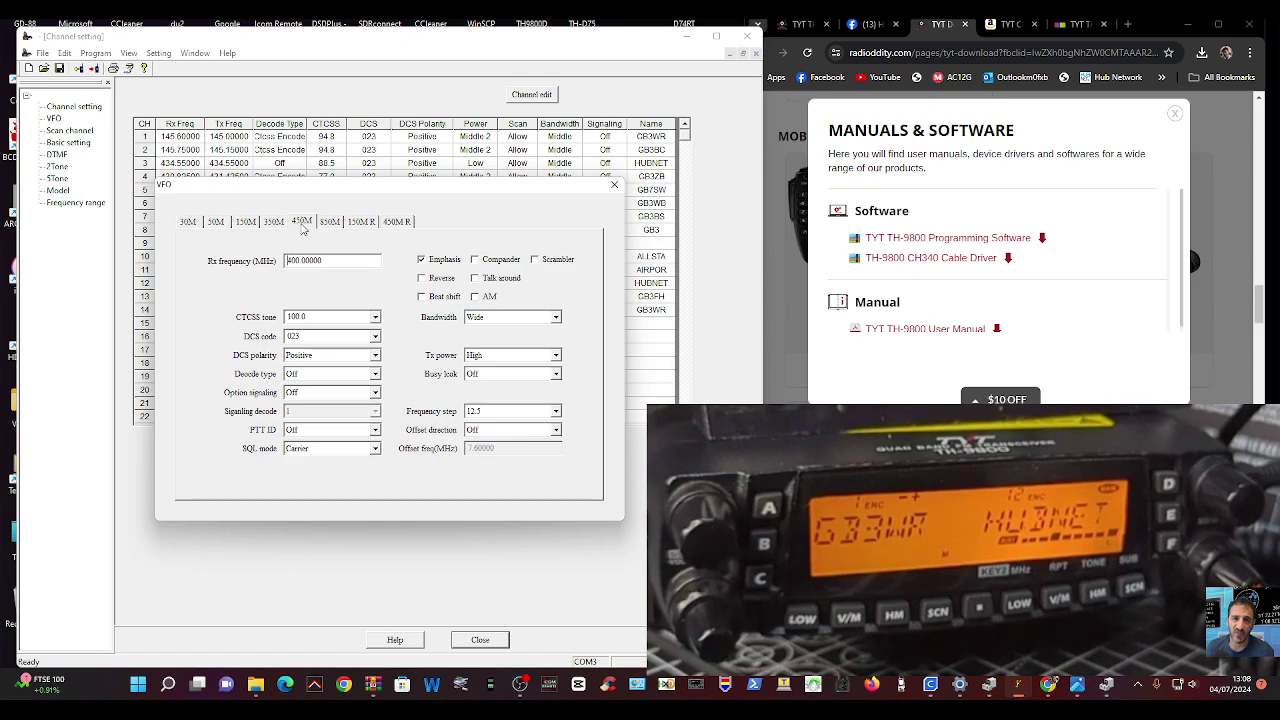
click(329, 225)
click(354, 228)
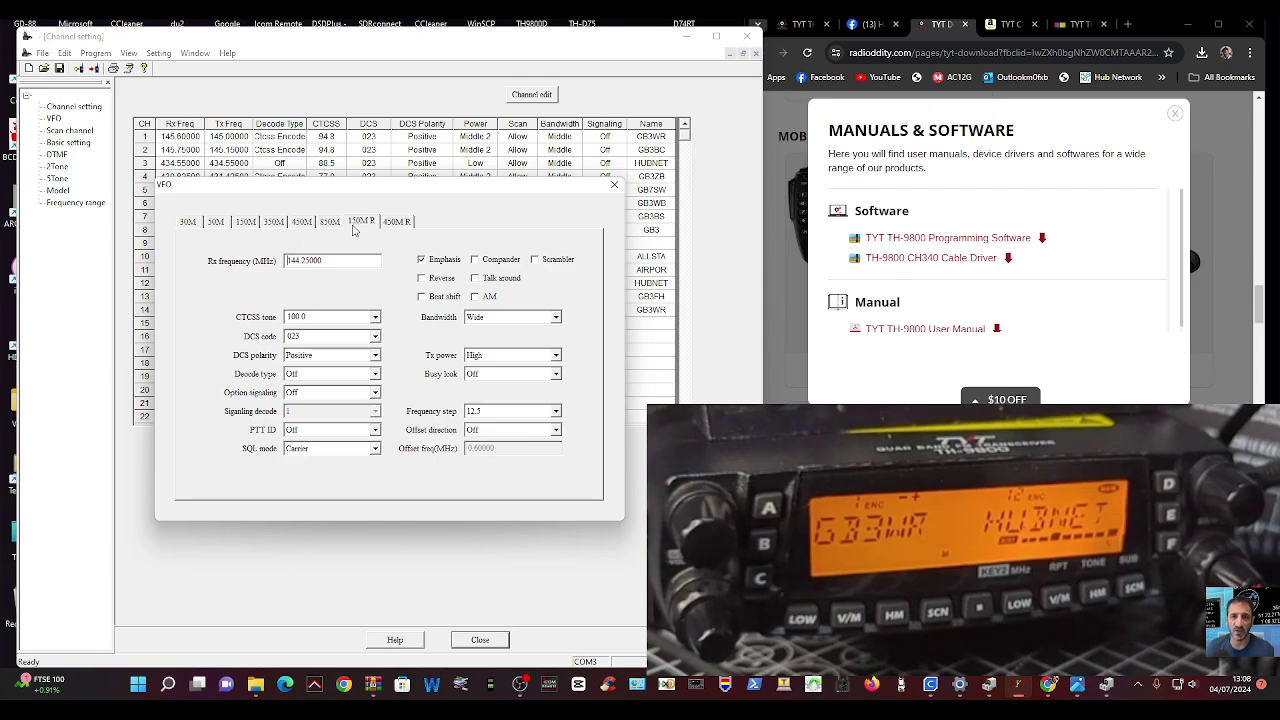
click(393, 228)
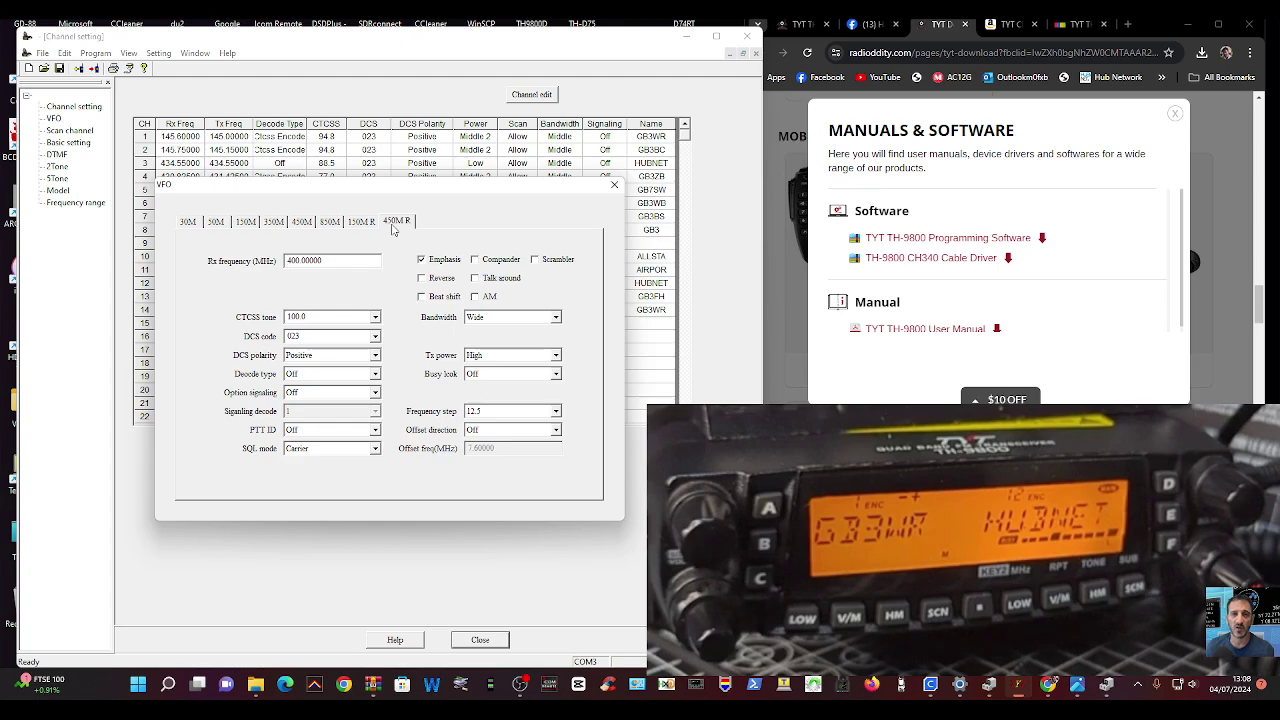
click(616, 186)
Review the scan channel page and the basic settings for general options, TOT and key assignments.
click(80, 131)
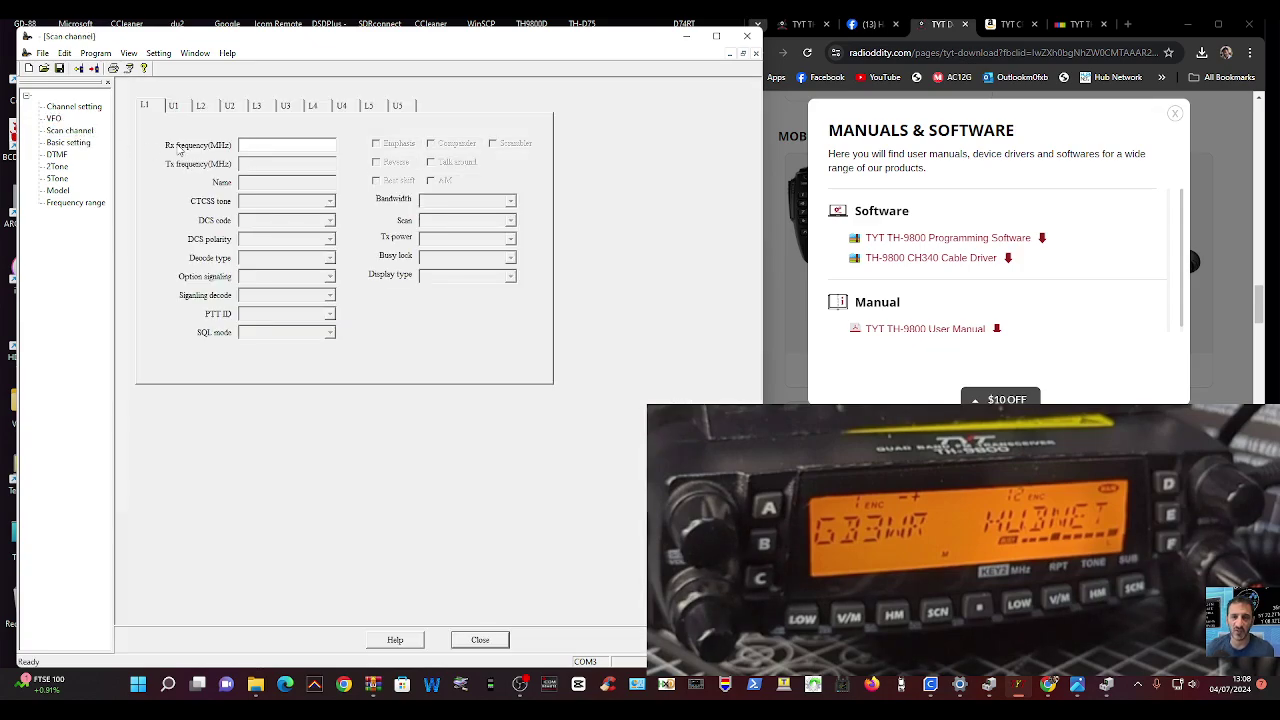
click(82, 146)
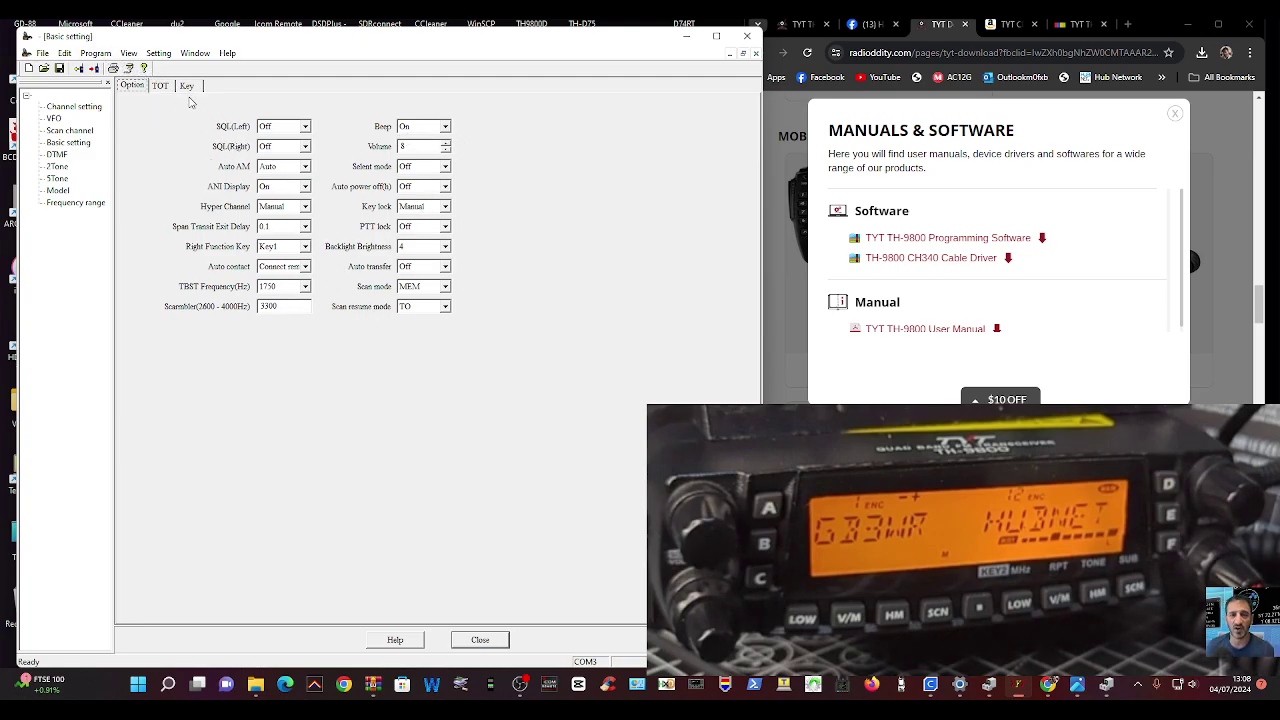
click(160, 86)
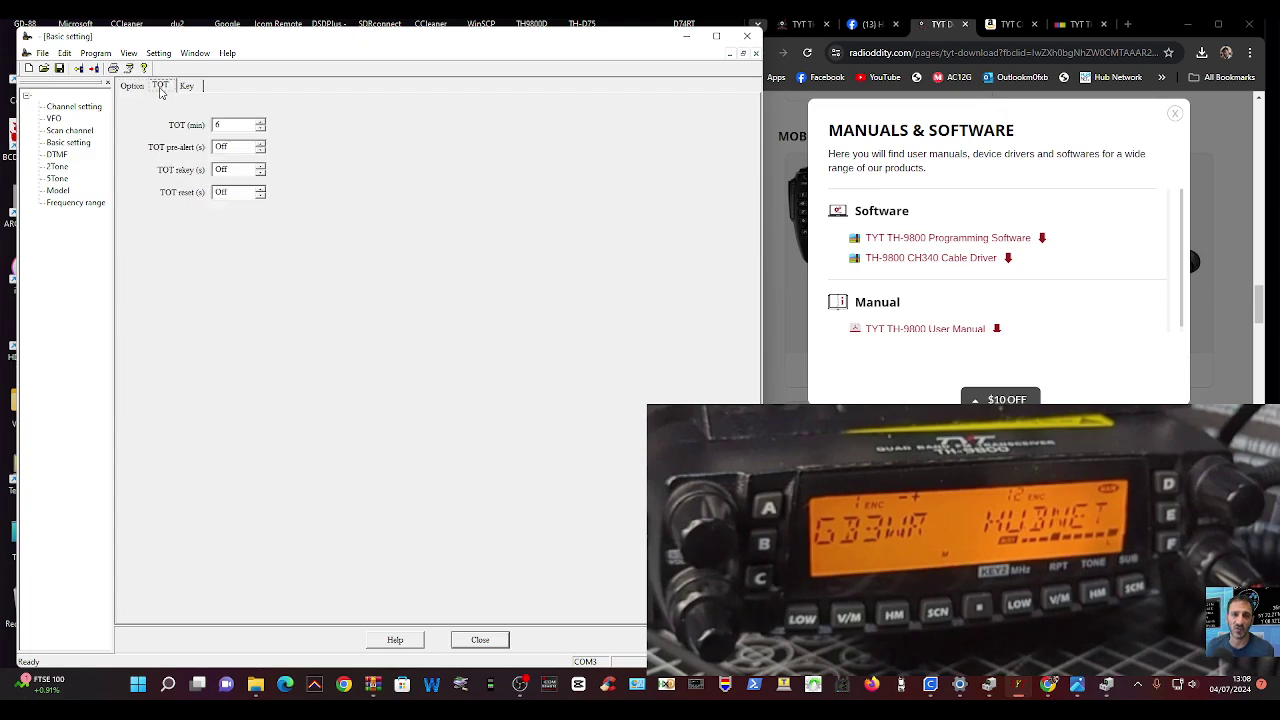
click(186, 88)
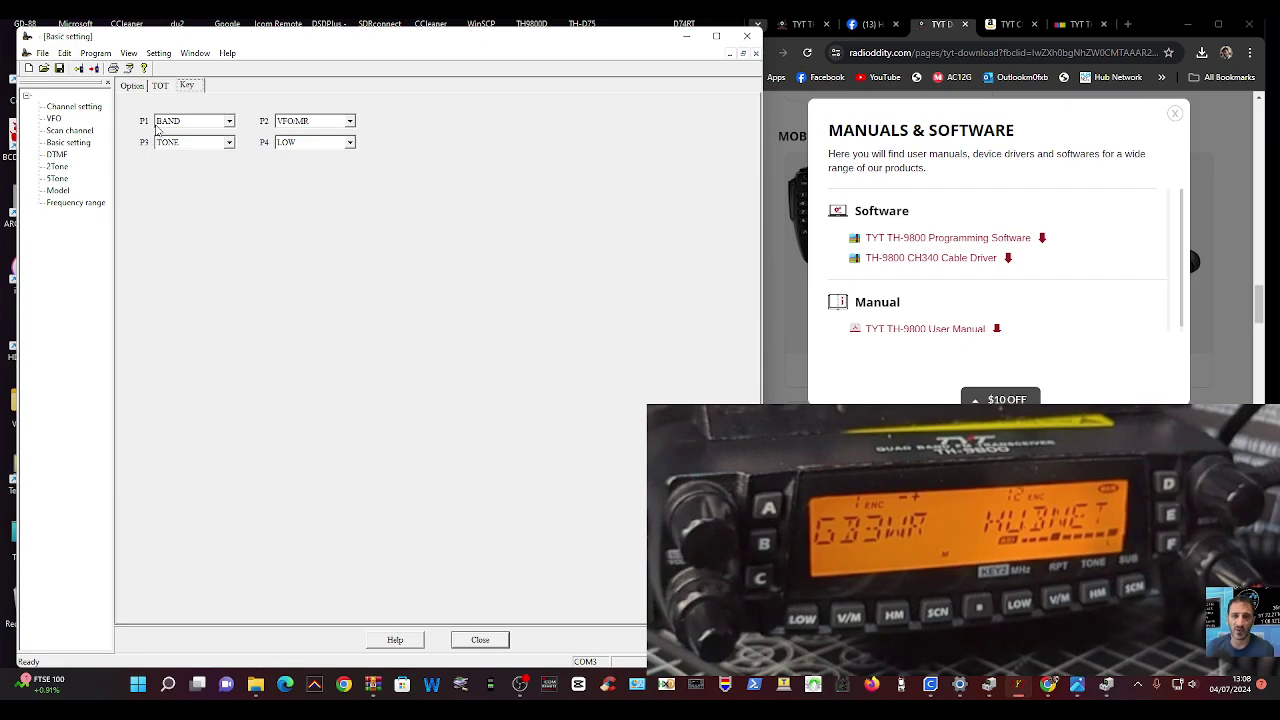
click(75, 131)
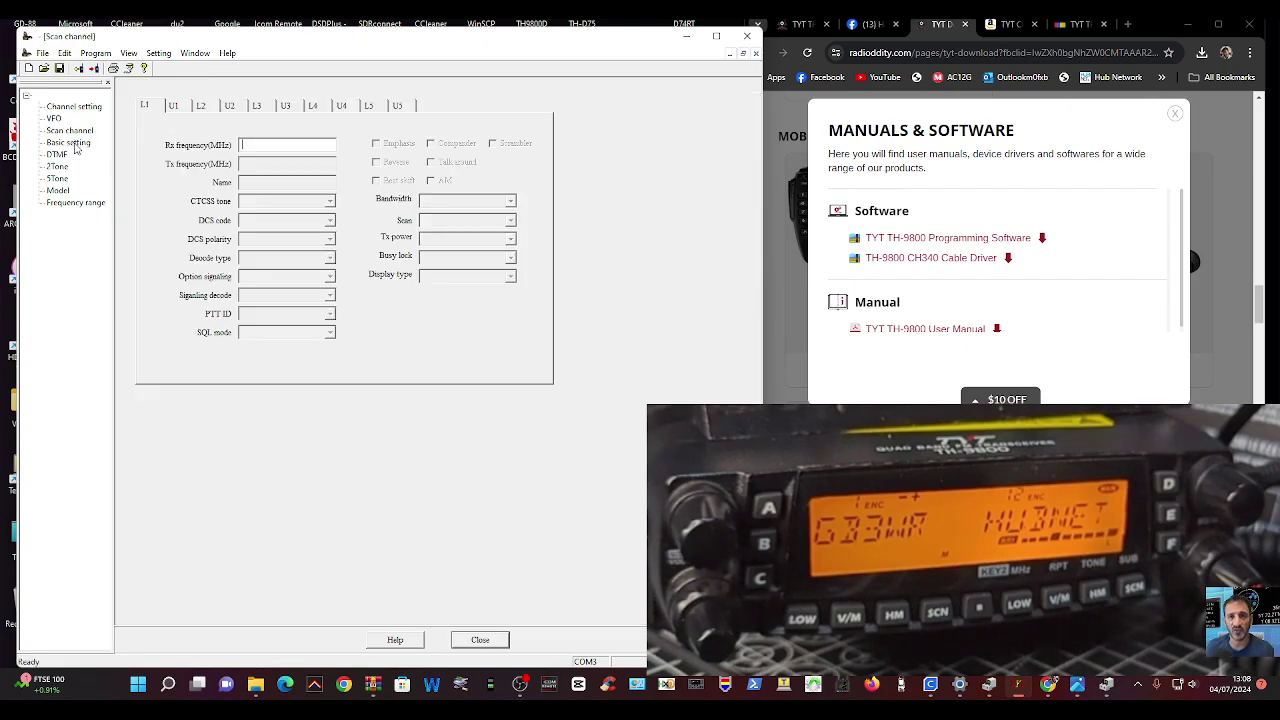
click(76, 146)
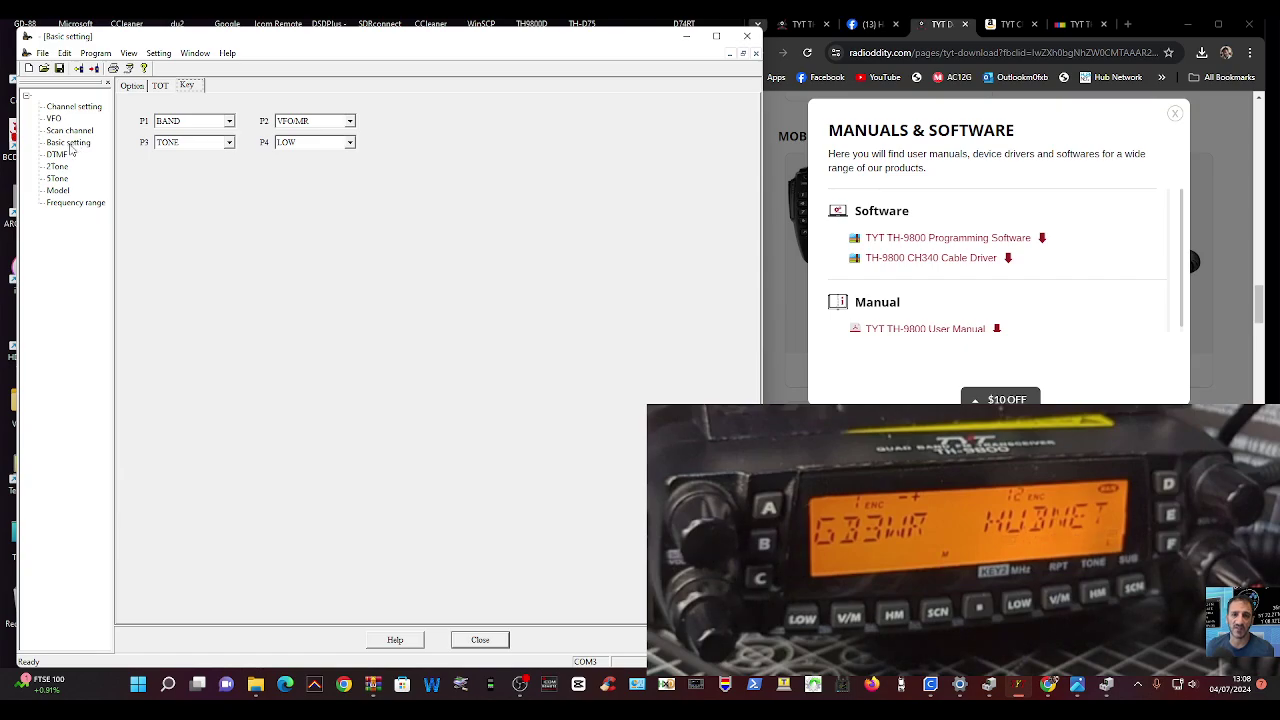
Look through the DTMF, 2Tone, 5Tone and Model settings pages.
click(62, 156)
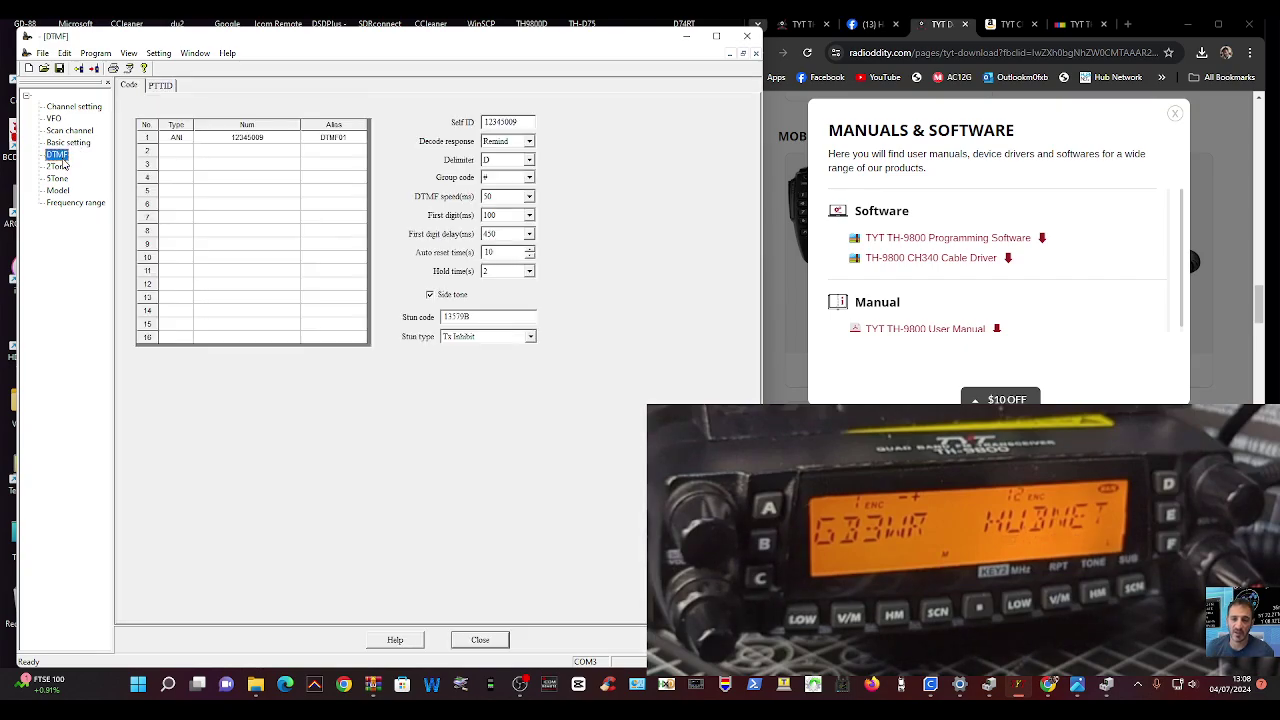
click(58, 167)
click(58, 179)
click(58, 191)
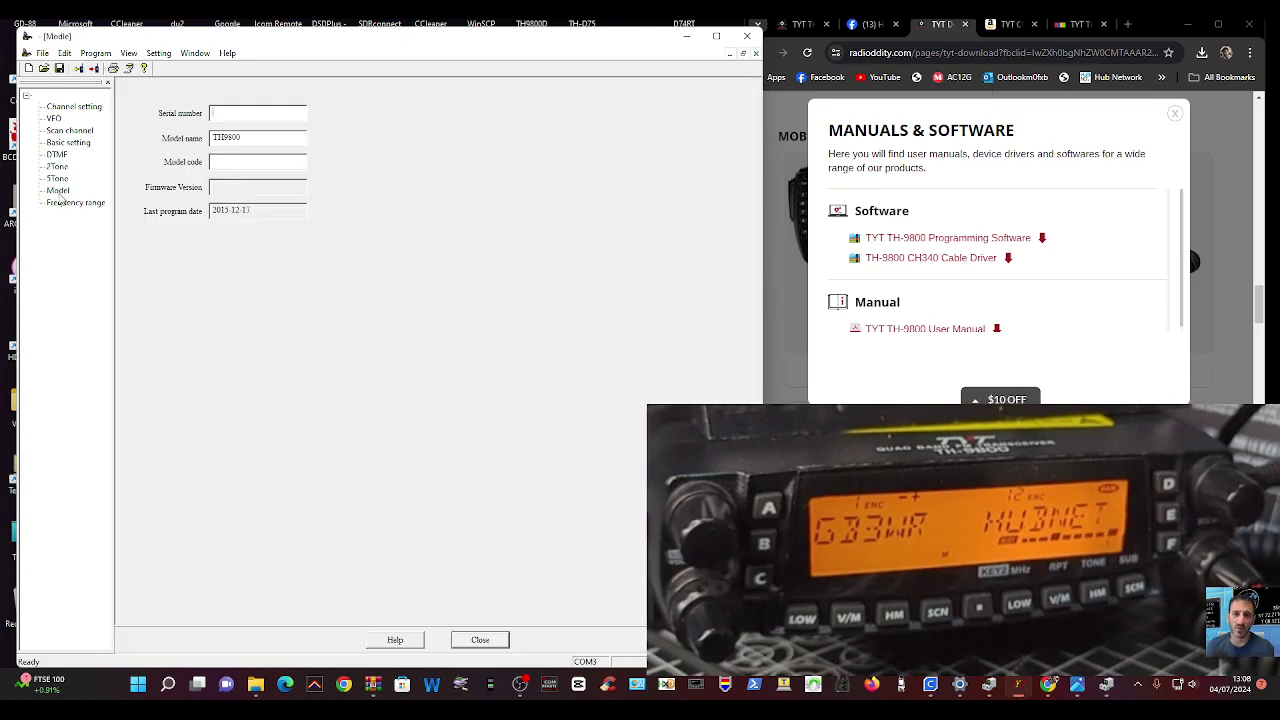
Examine the receive and transmit limits of each band in the frequency range table, and close it.
click(62, 204)
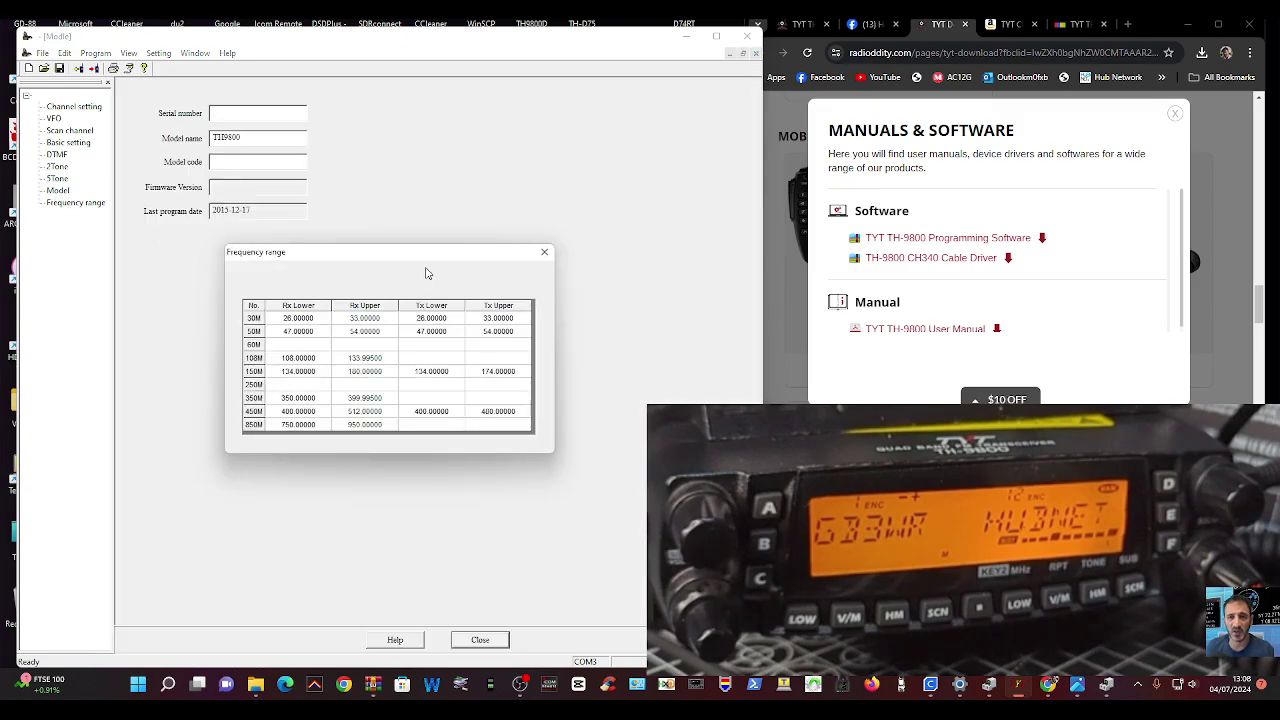
drag(439, 264, 449, 238)
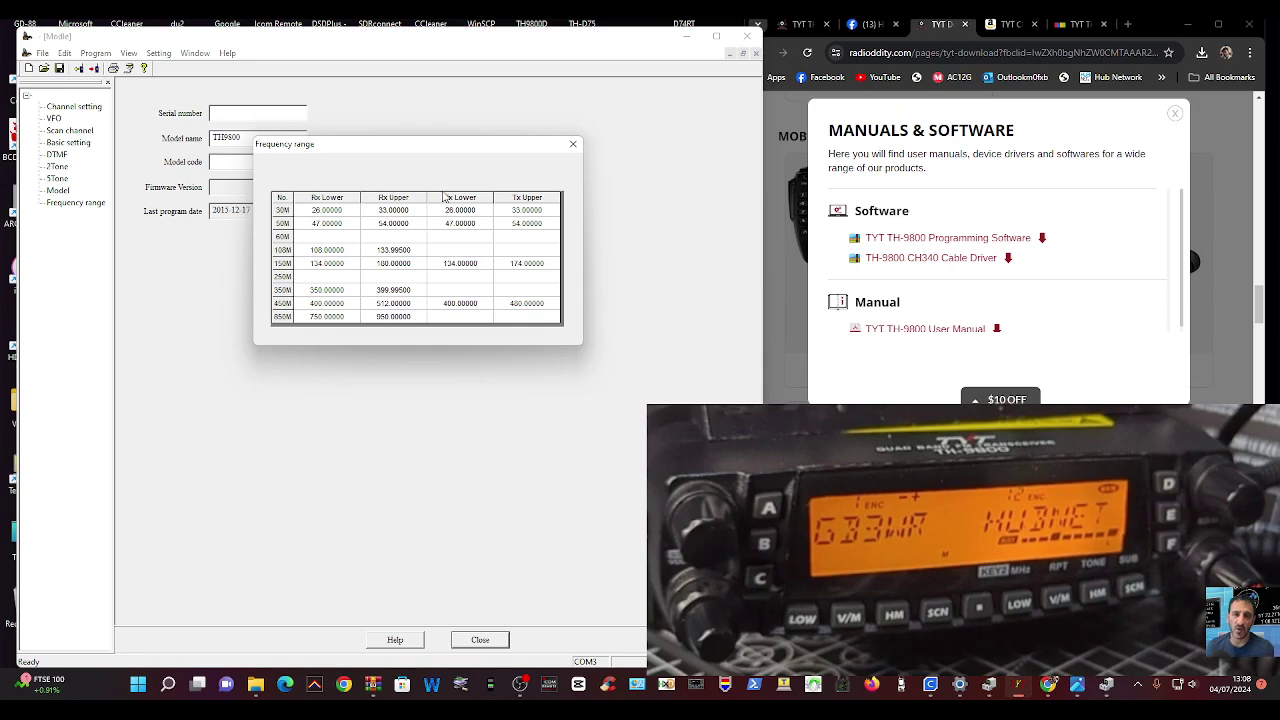
drag(426, 144, 396, 247)
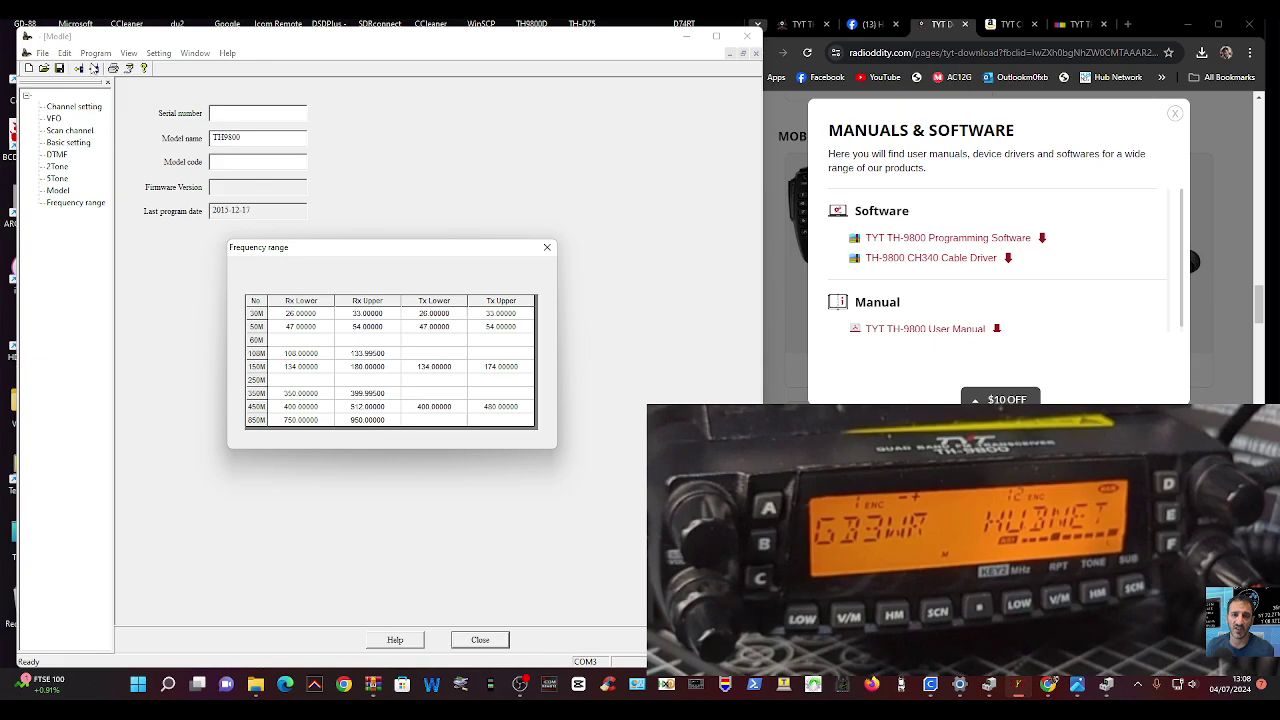
click(547, 247)
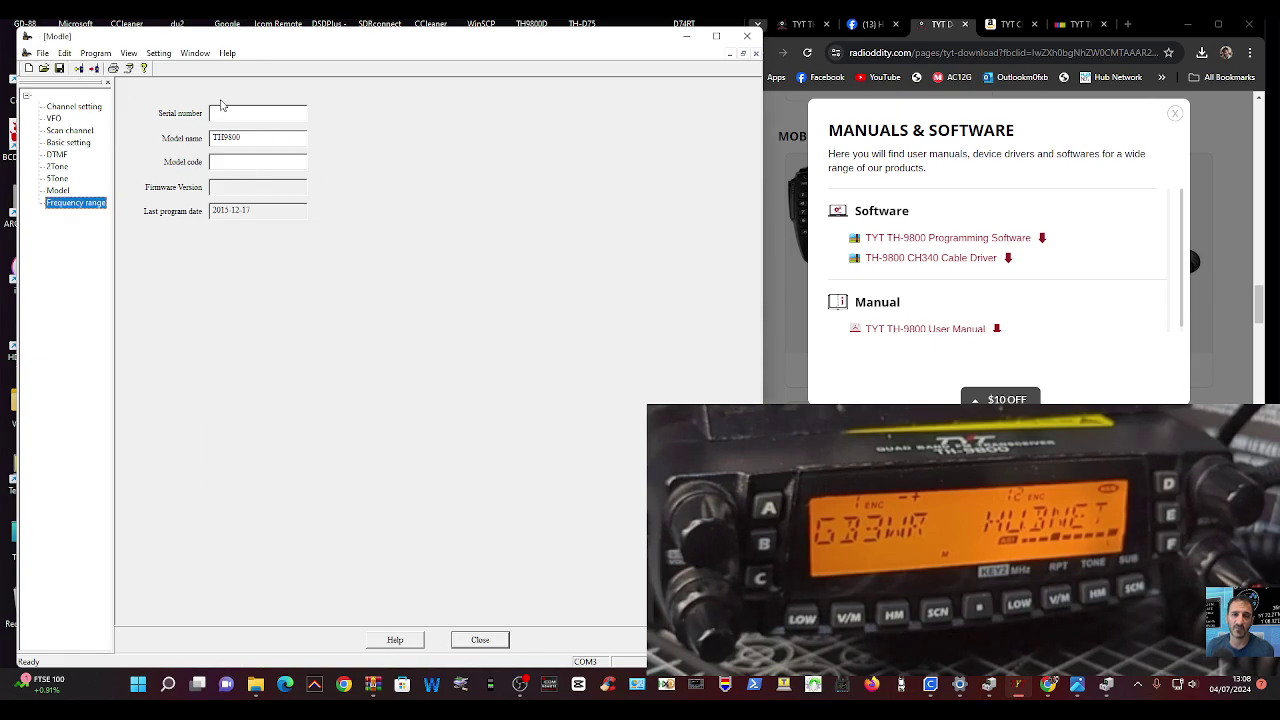
Read the radio's stored data into the TH-9800 programming software.
click(79, 68)
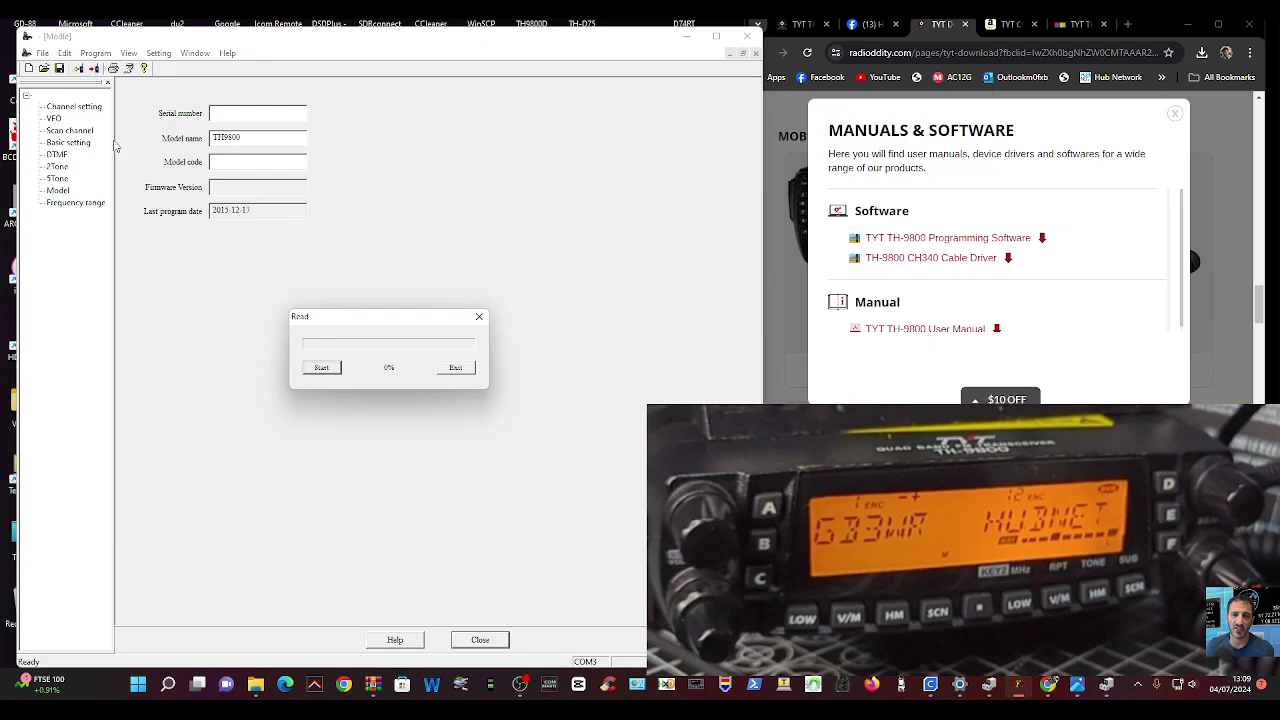
click(322, 369)
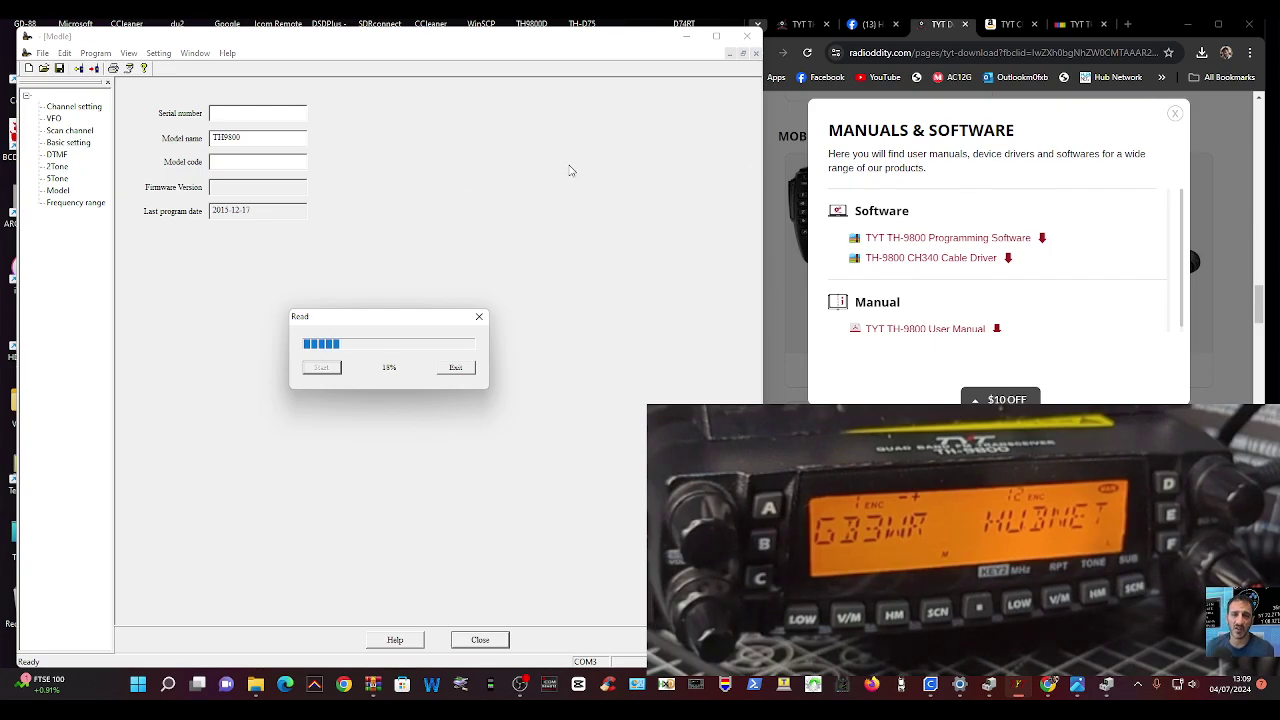
click(1078, 155)
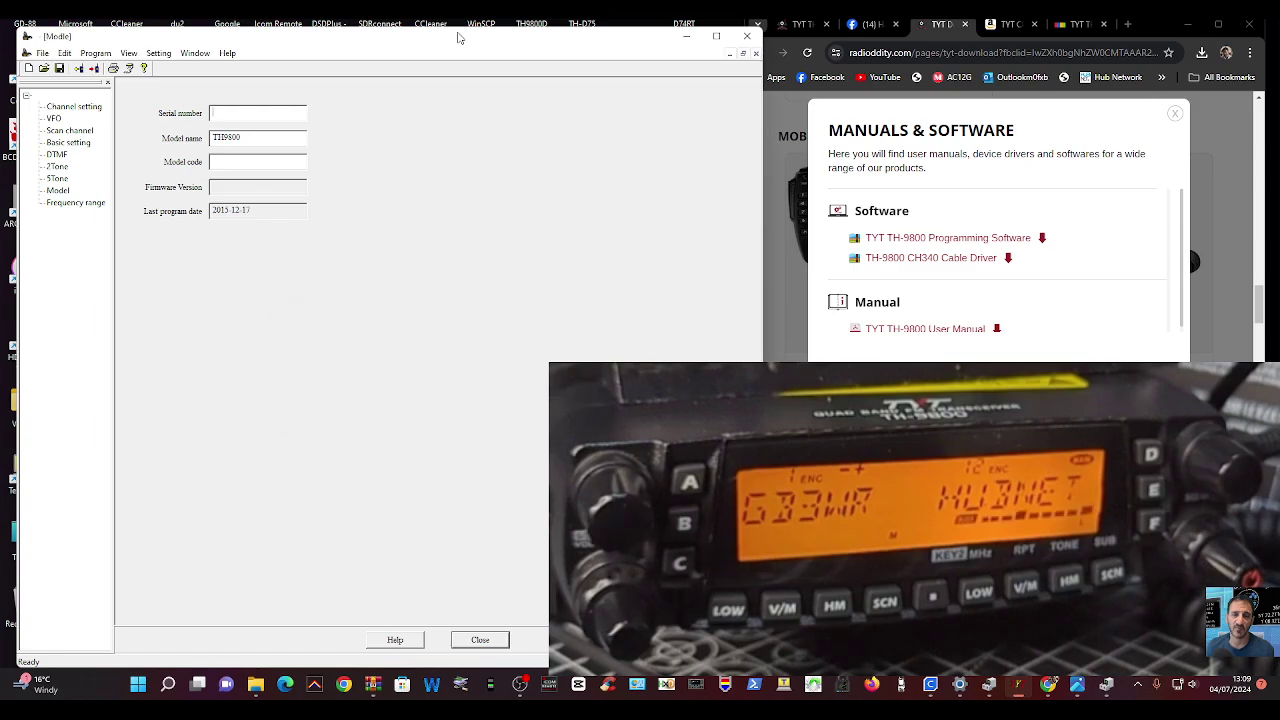
drag(453, 28, 460, 27)
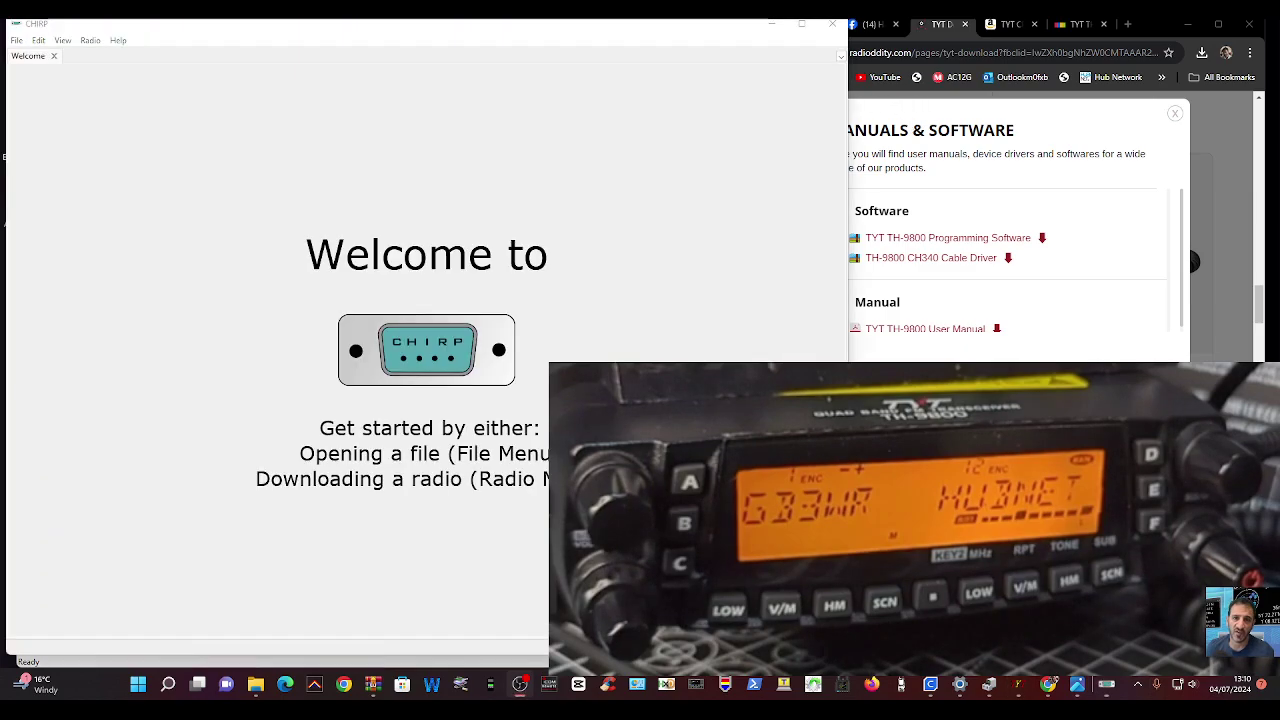
Switch to CHIRP, download the memories from the TYT TH-9800 over COM8, and open the image's basic settings.
click(89, 40)
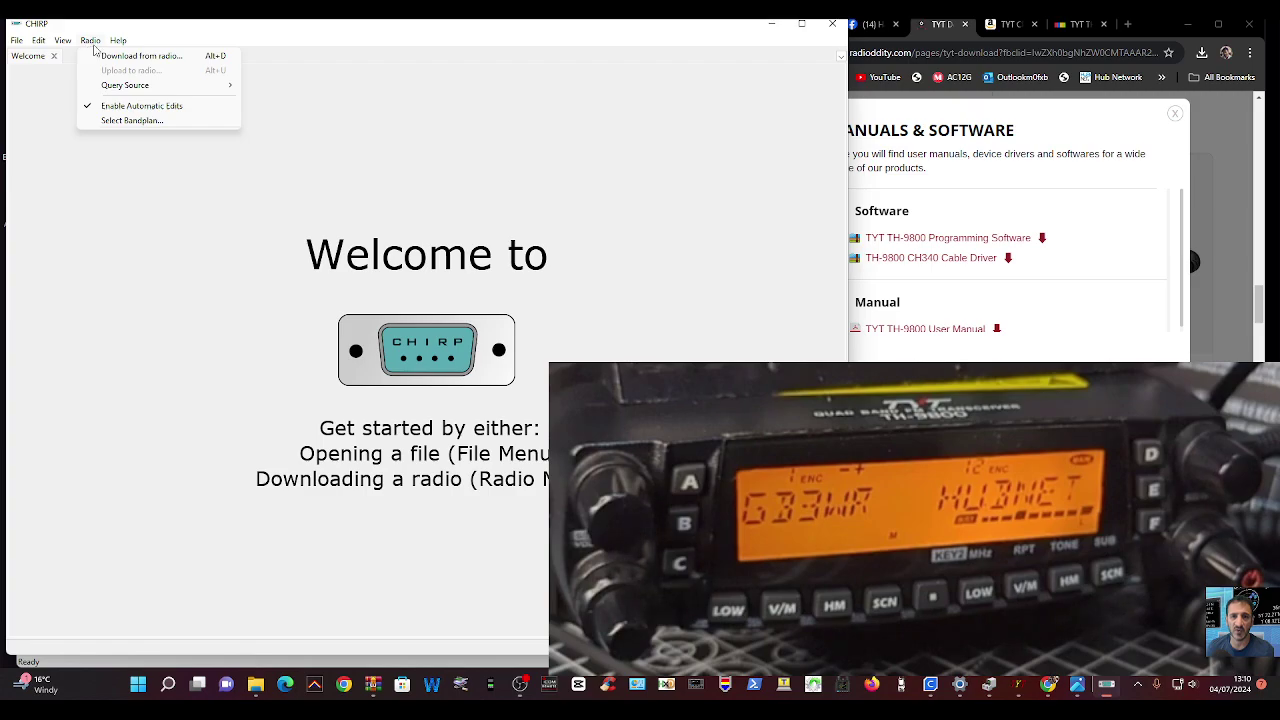
click(101, 55)
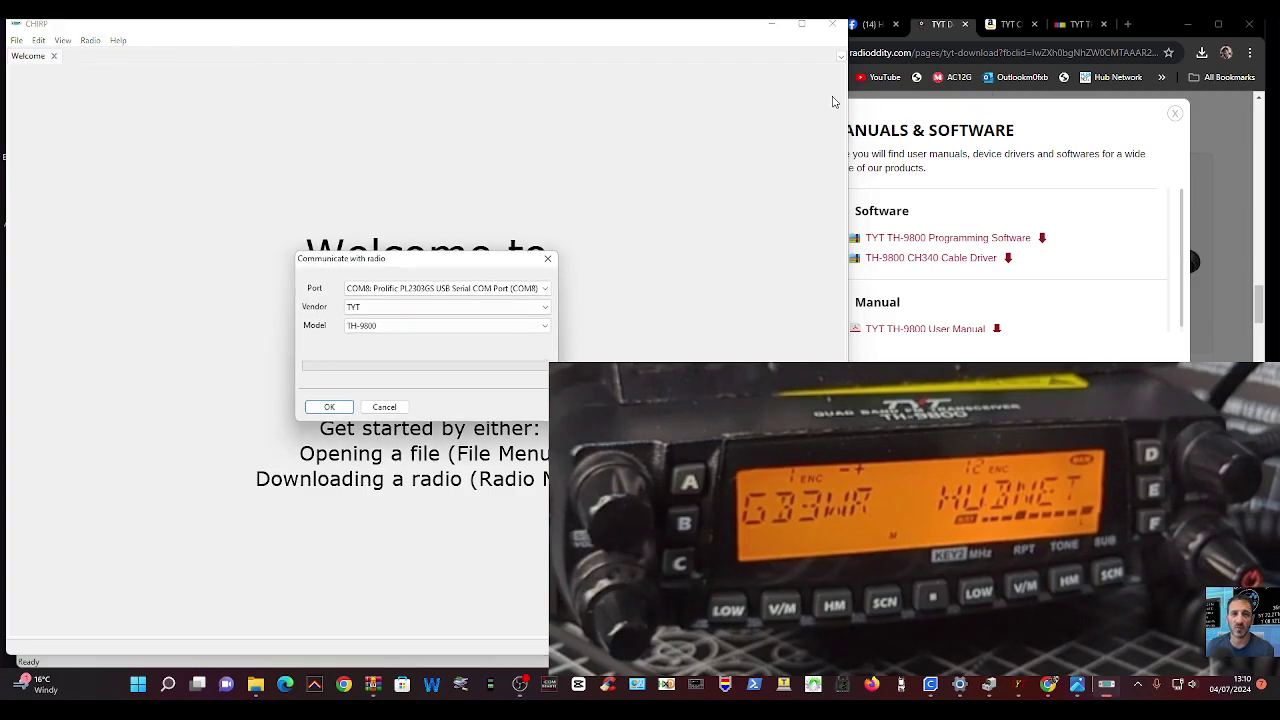
click(953, 113)
click(545, 289)
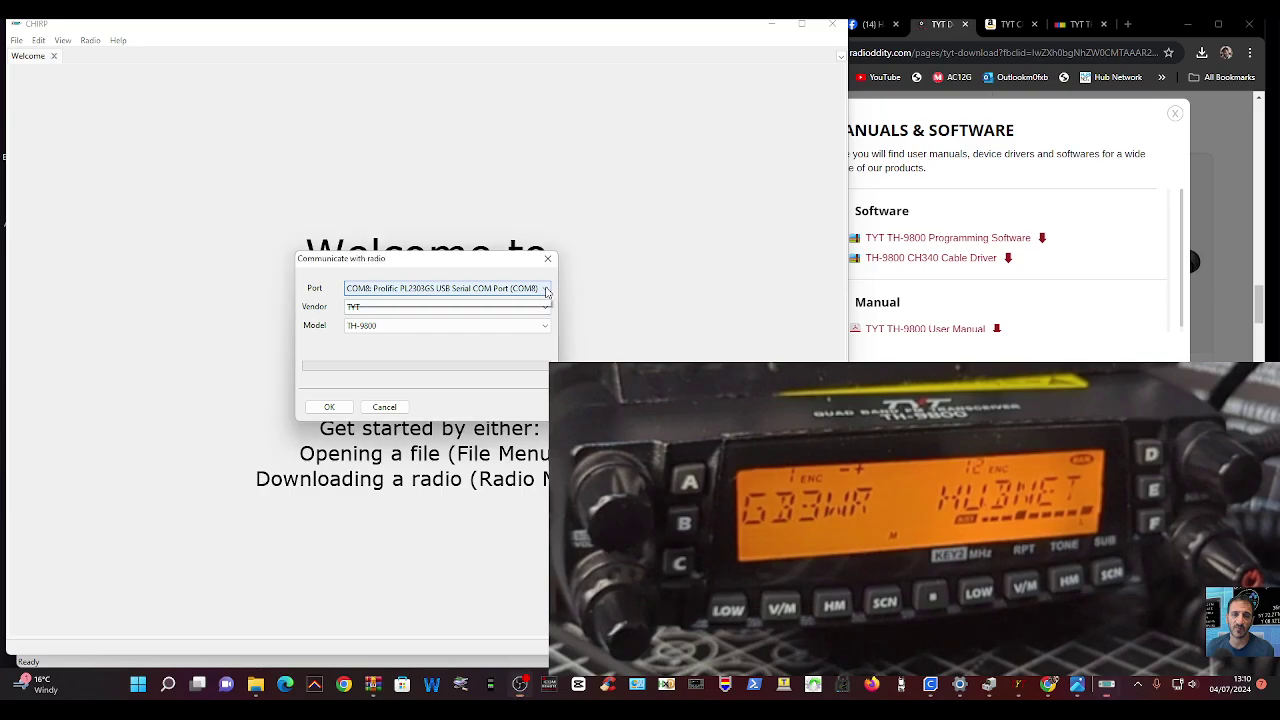
click(547, 292)
click(547, 292)
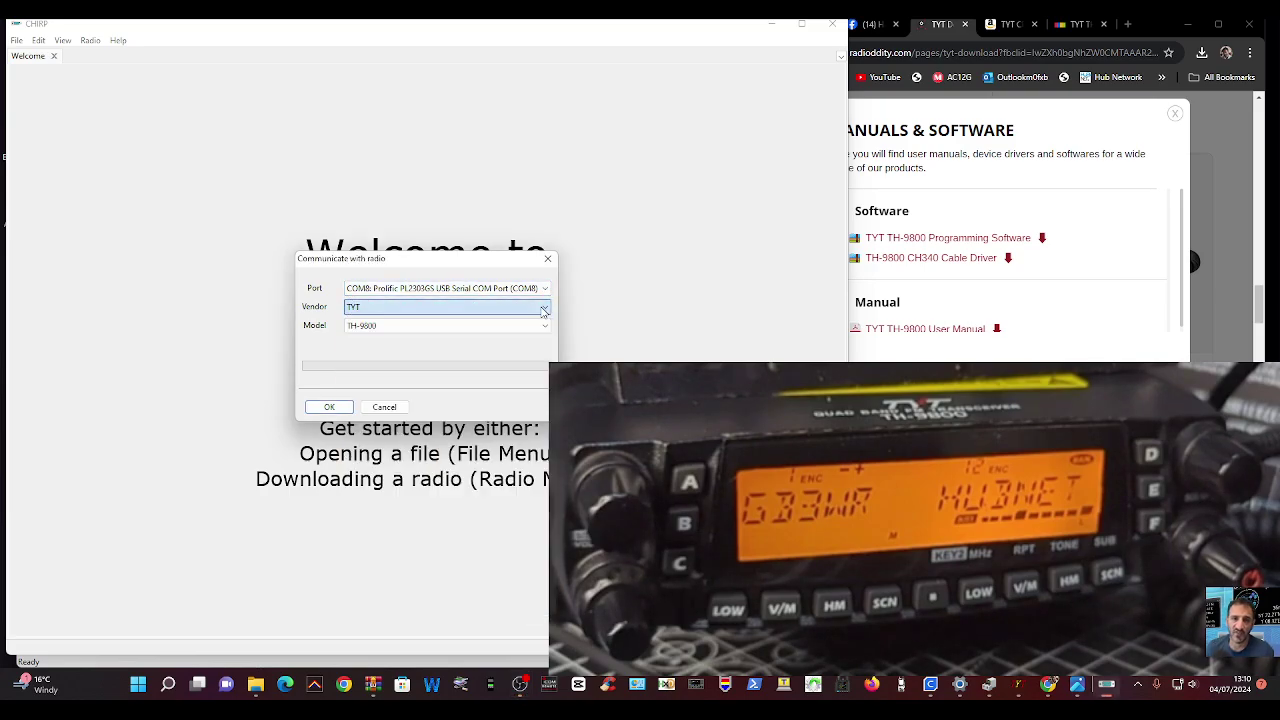
click(348, 408)
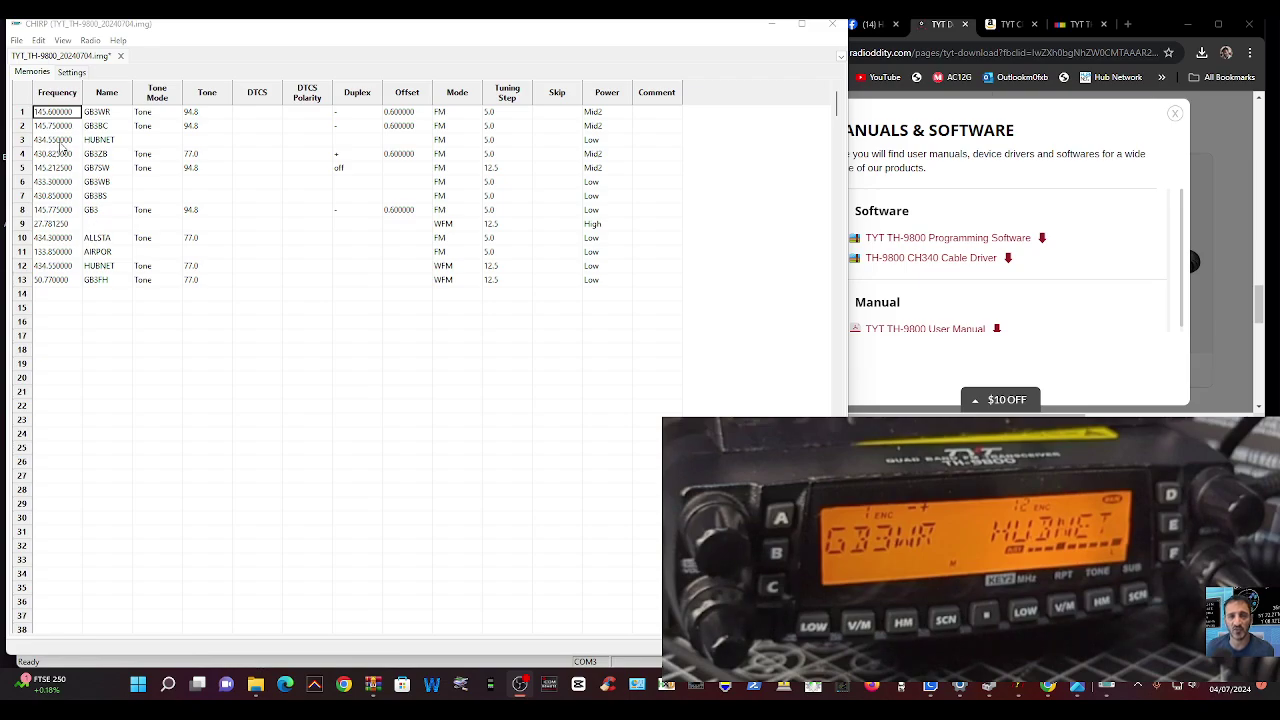
click(80, 72)
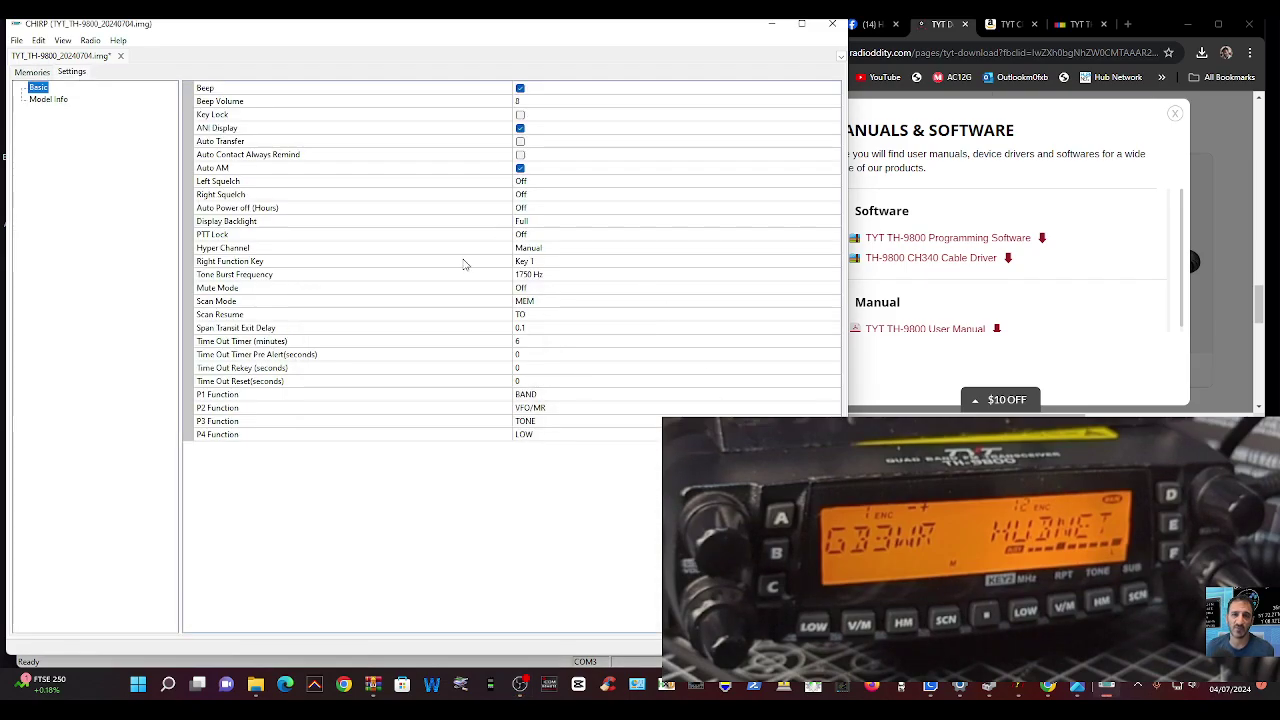
Query RepeaterBook for amateur repeaters in the United Kingdom, leaving the location and filter fields empty.
click(91, 40)
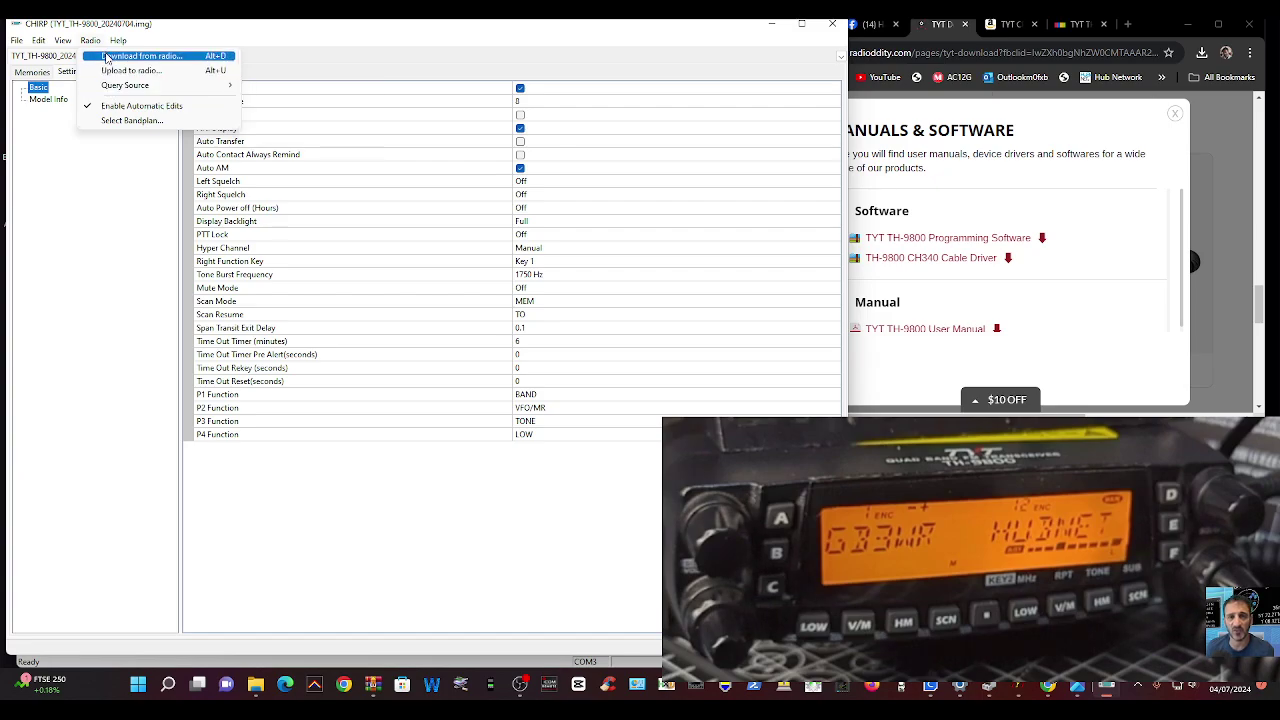
mouse_move(107, 87)
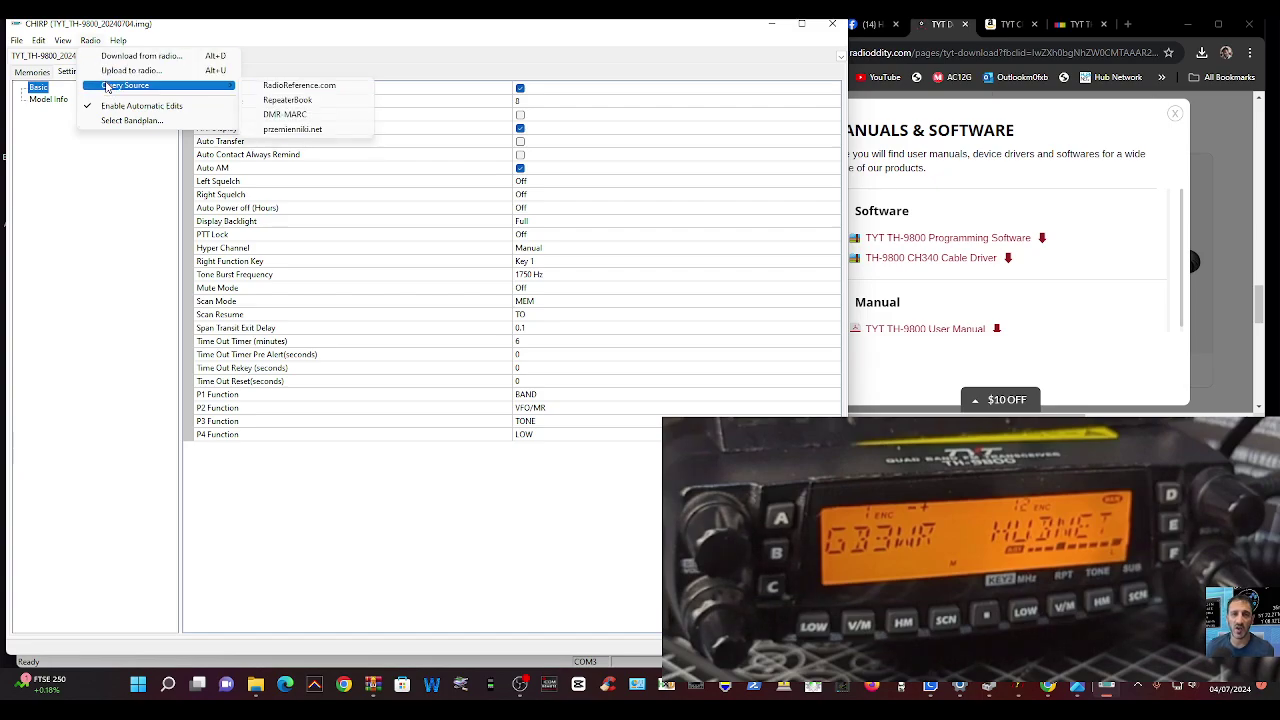
click(302, 101)
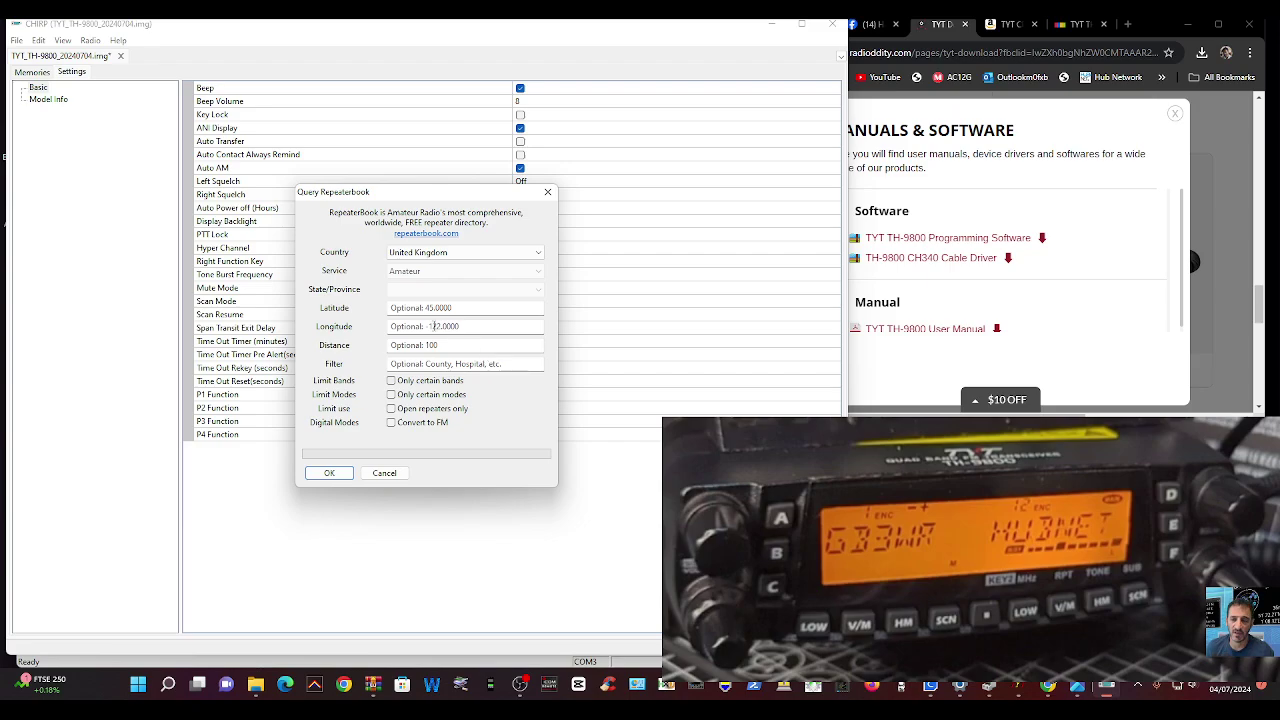
click(329, 473)
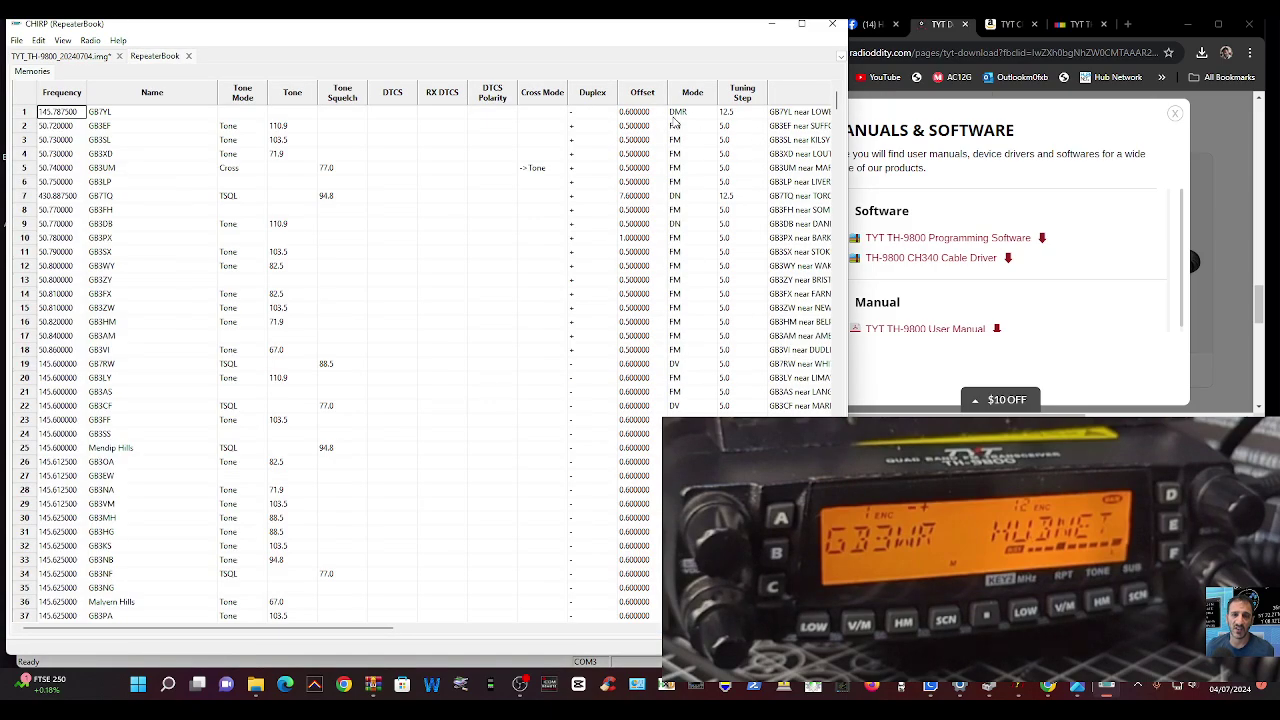
Look through the RepeaterBook repeater list, switching between it and the downloaded TH-9800 image.
scroll(405, 295, down, 4)
scroll(410, 281, down, 20)
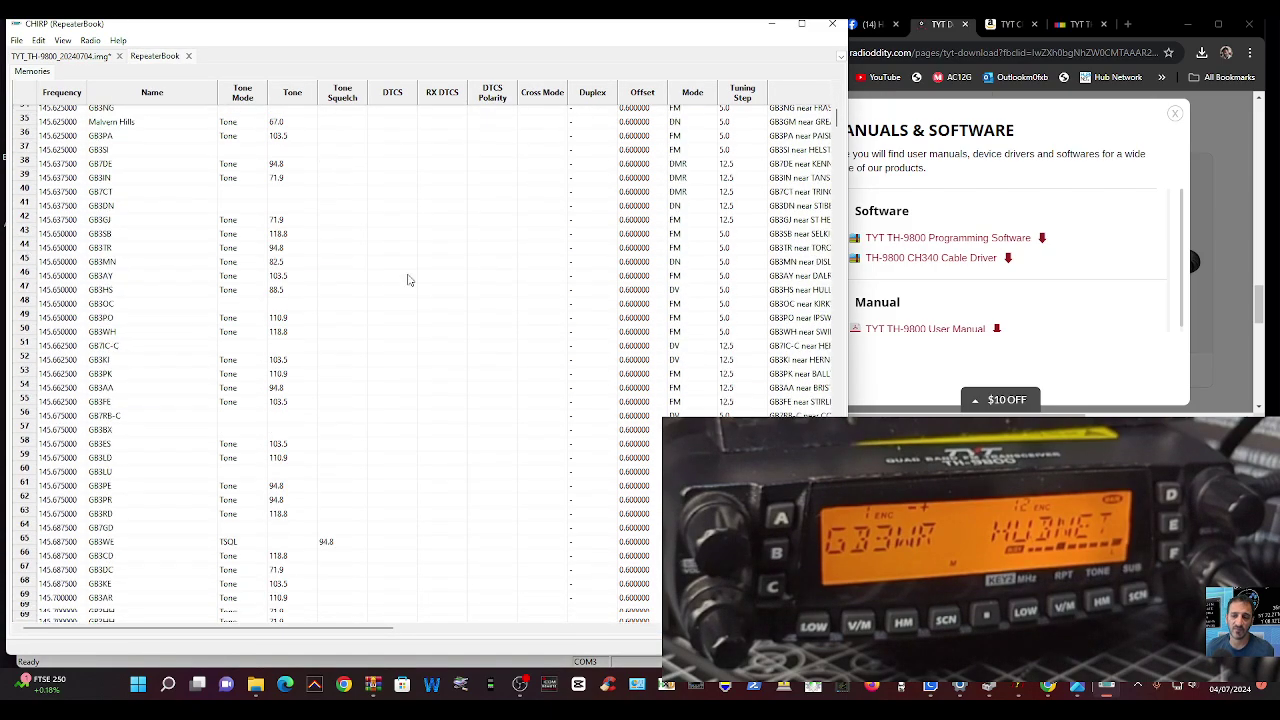
scroll(406, 291, up, 17)
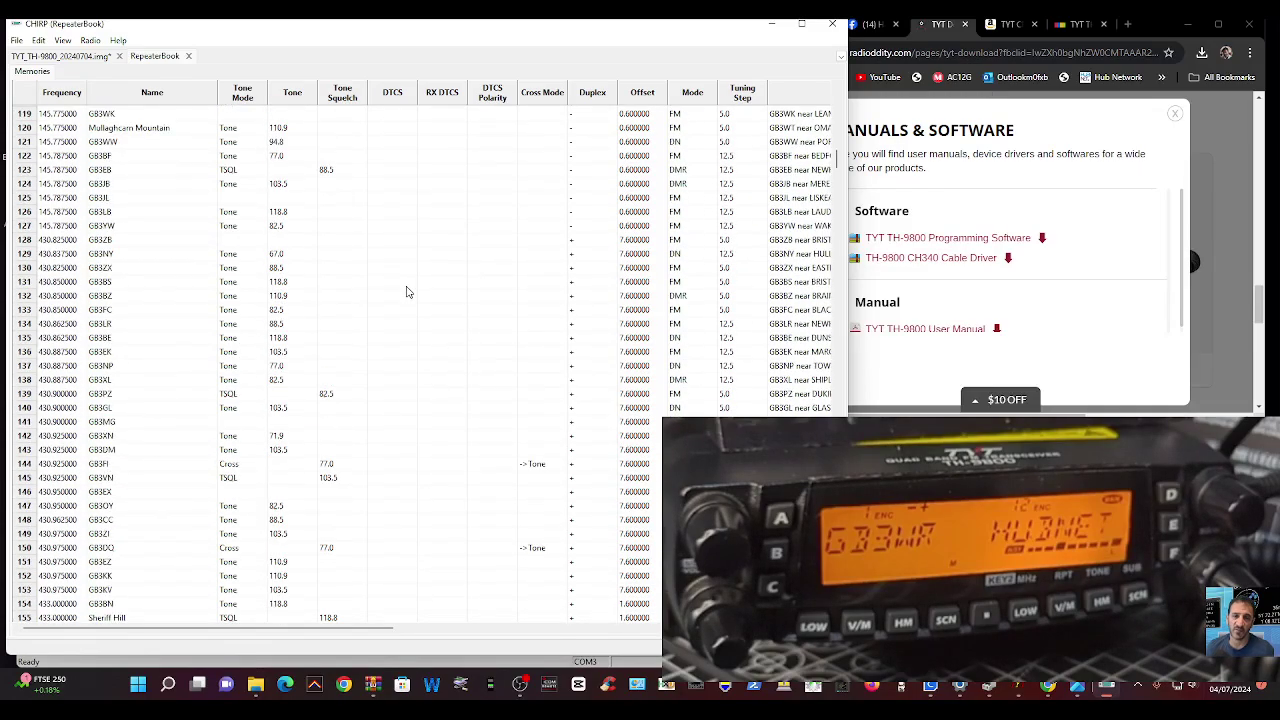
scroll(372, 271, up, 16)
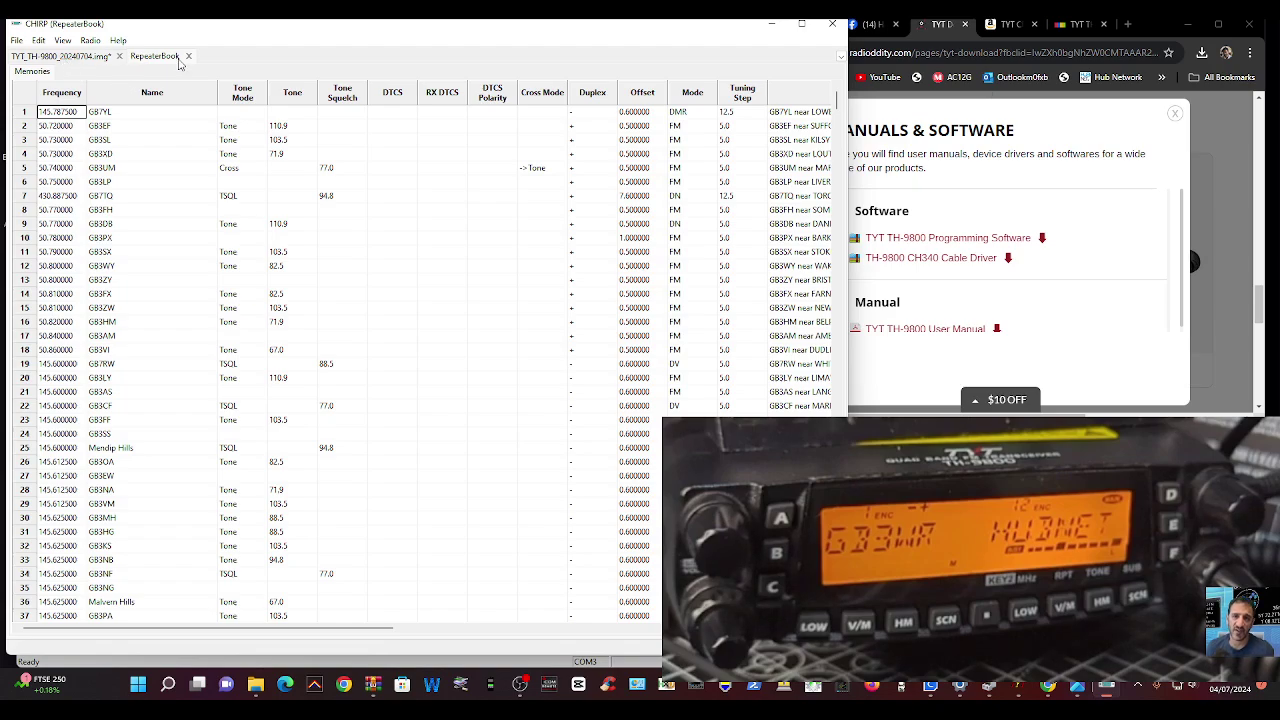
click(86, 58)
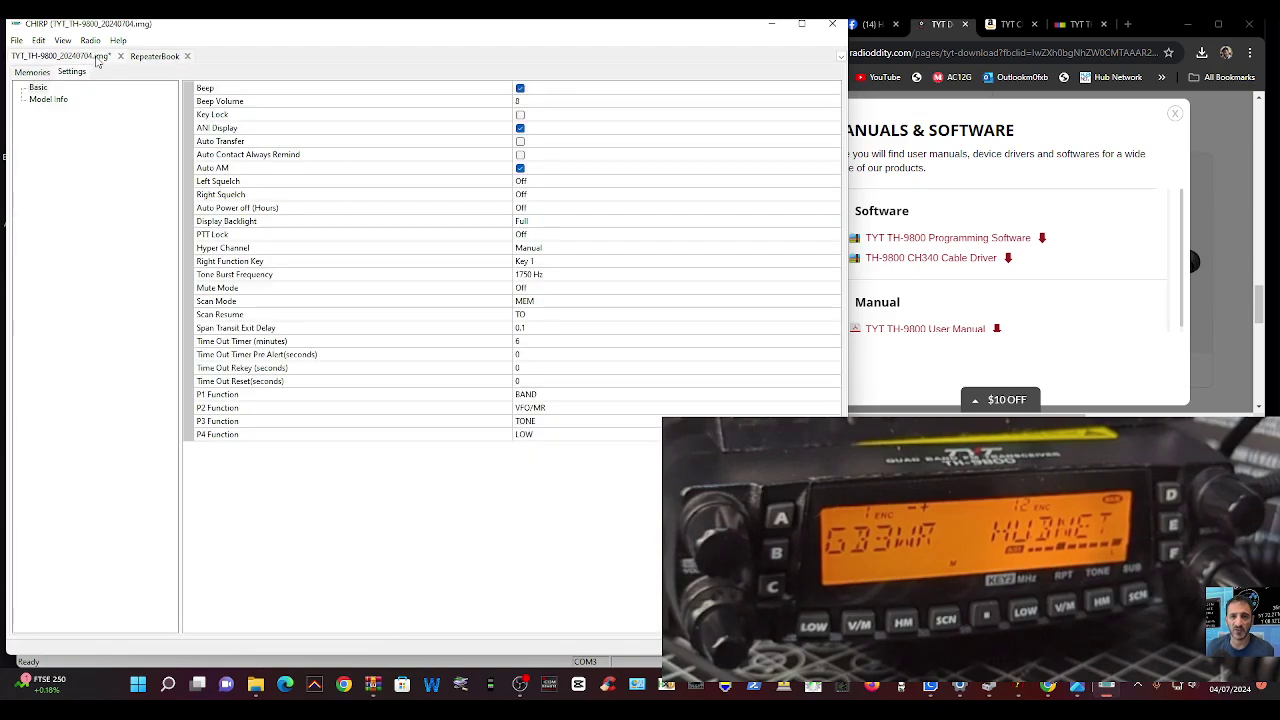
click(166, 59)
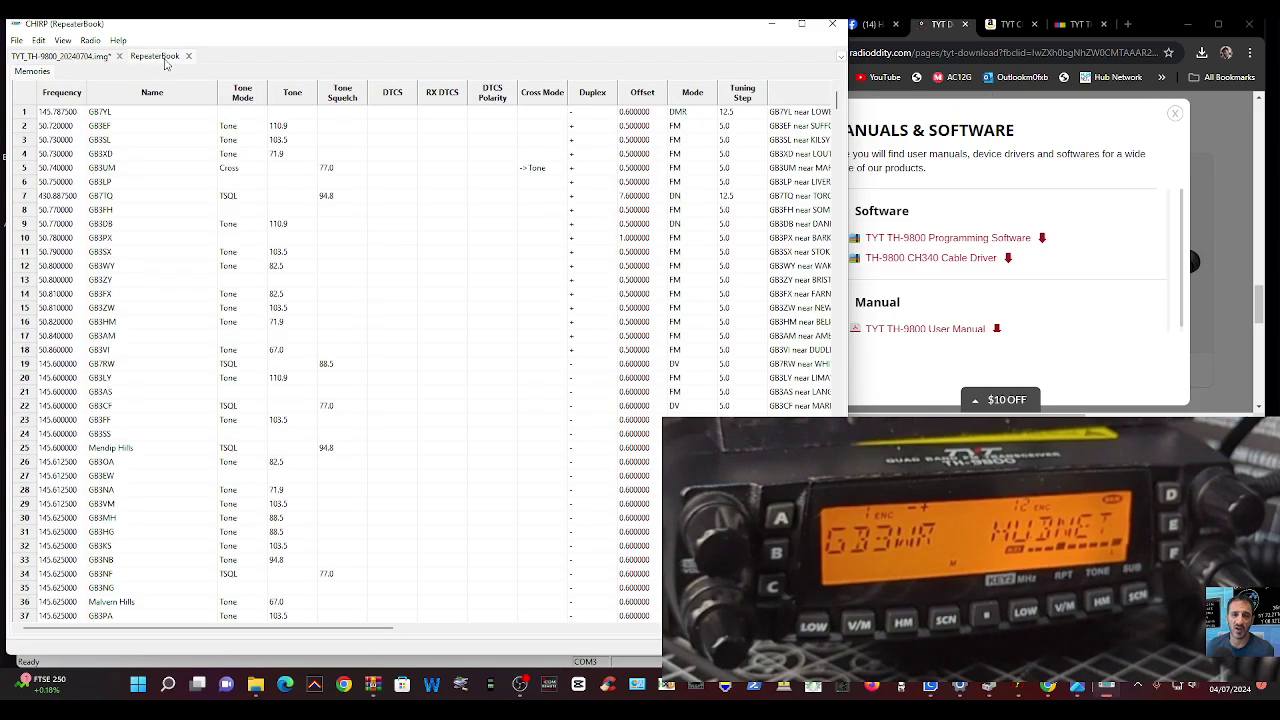
click(96, 58)
click(157, 60)
scroll(189, 314, down, 3)
scroll(184, 311, up, 3)
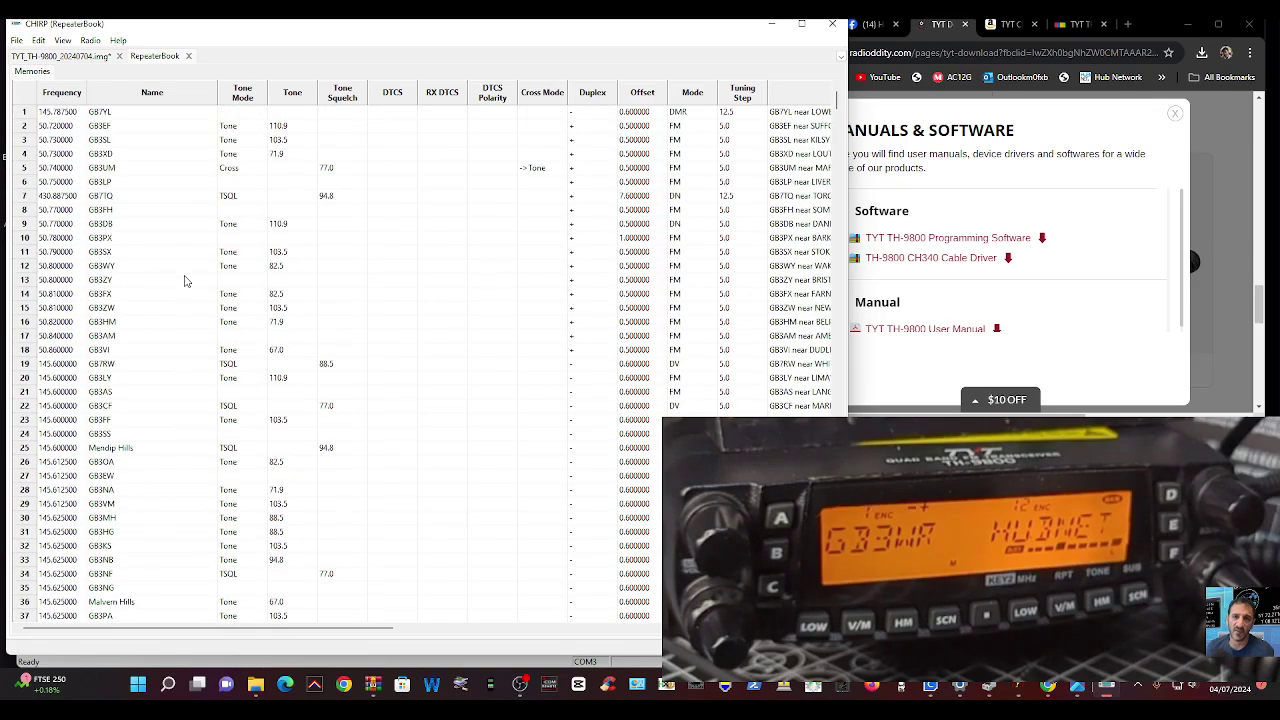
scroll(185, 279, down, 3)
scroll(172, 265, up, 3)
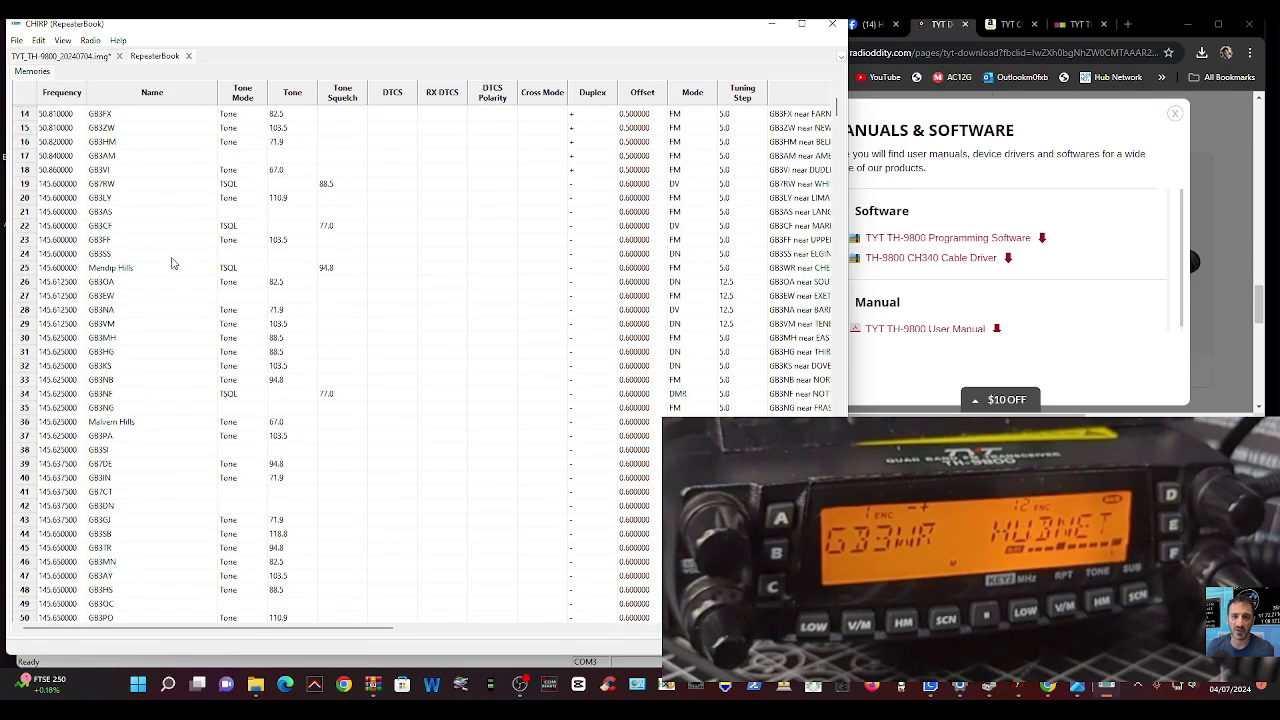
Try to upload the RepeaterBook list directly to the radio.
click(95, 42)
click(104, 71)
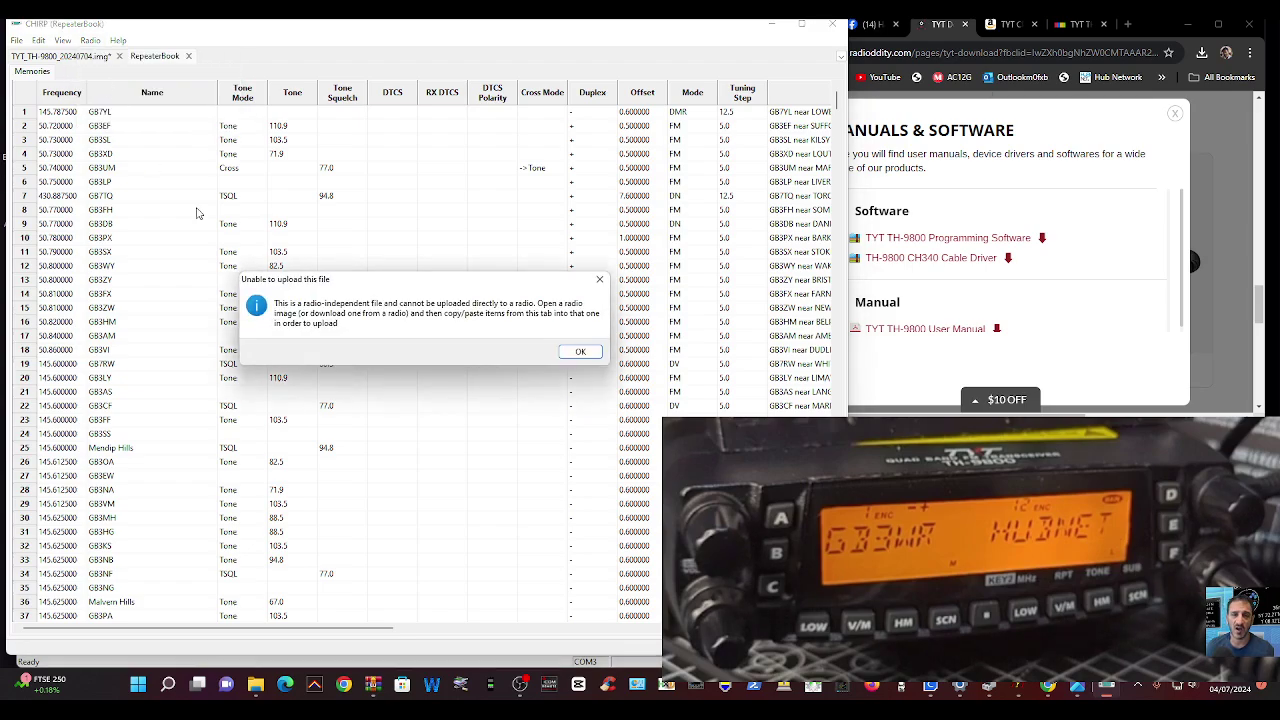
click(572, 351)
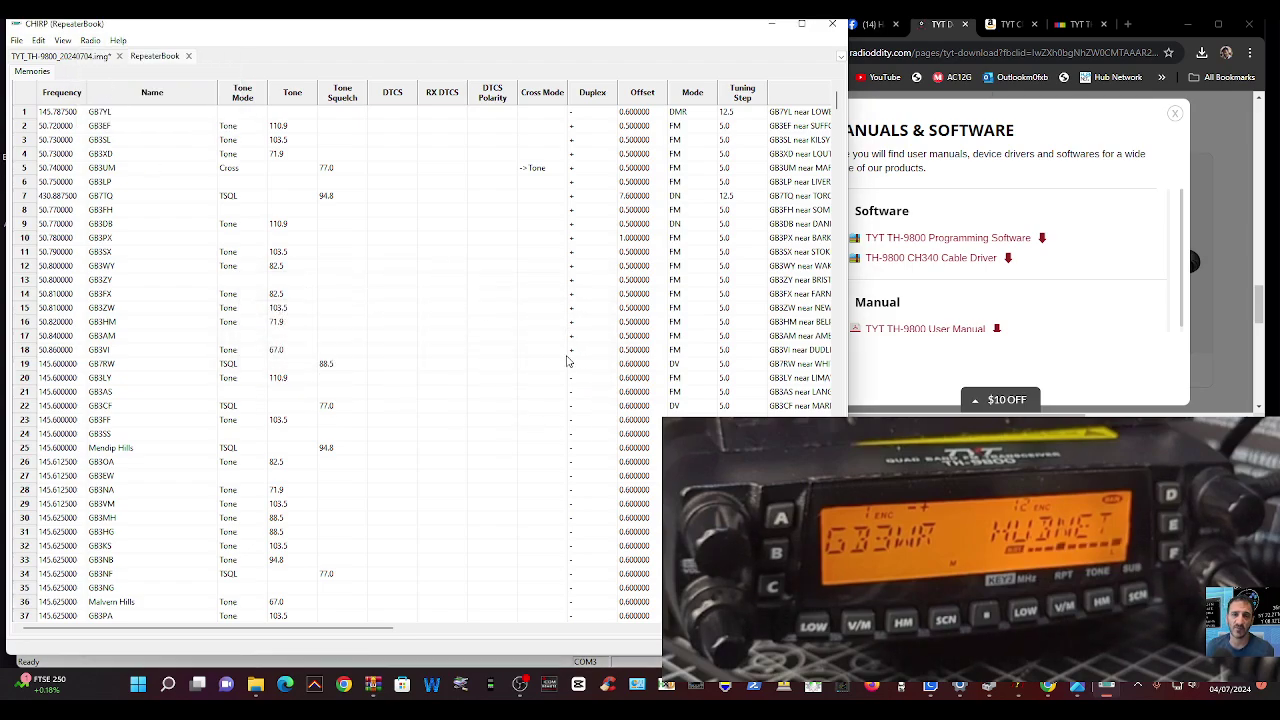